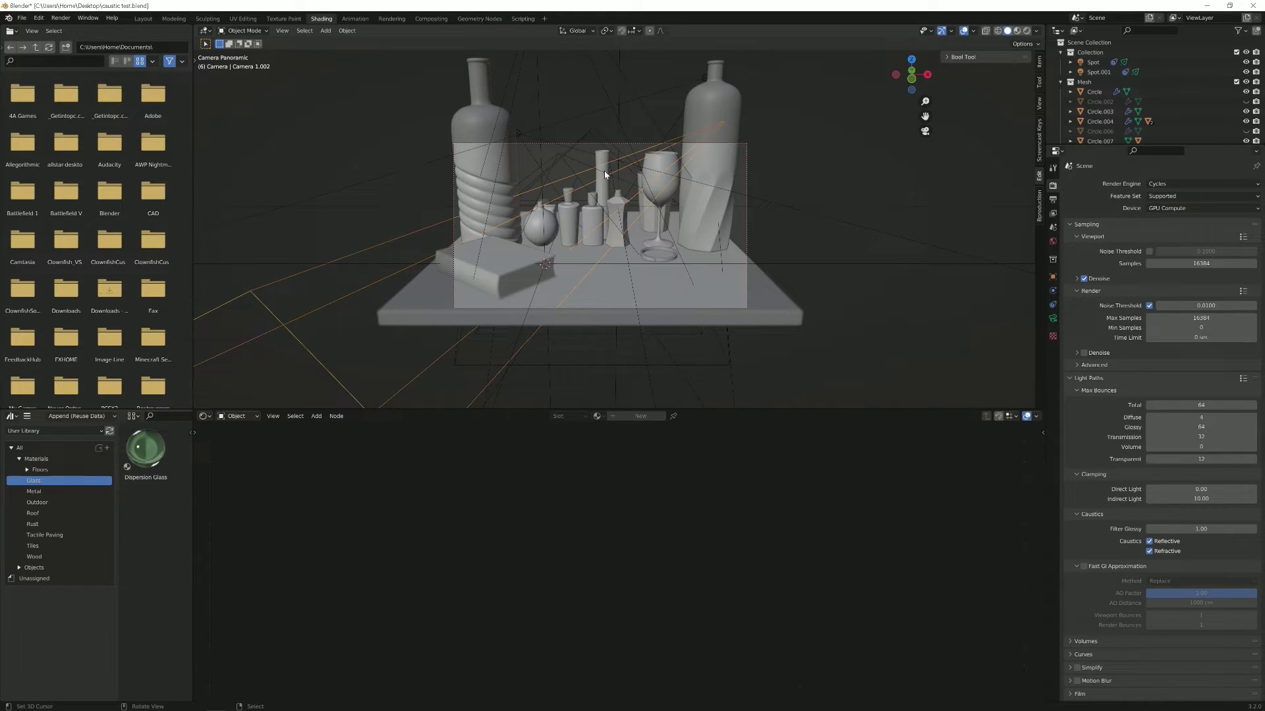
Step: Orbit and zoom out of the camera view for a low, close look at the ring, bottles and wine glass
middle_click_drag(605, 175, 644, 196)
scroll(643, 192, "up", 4)
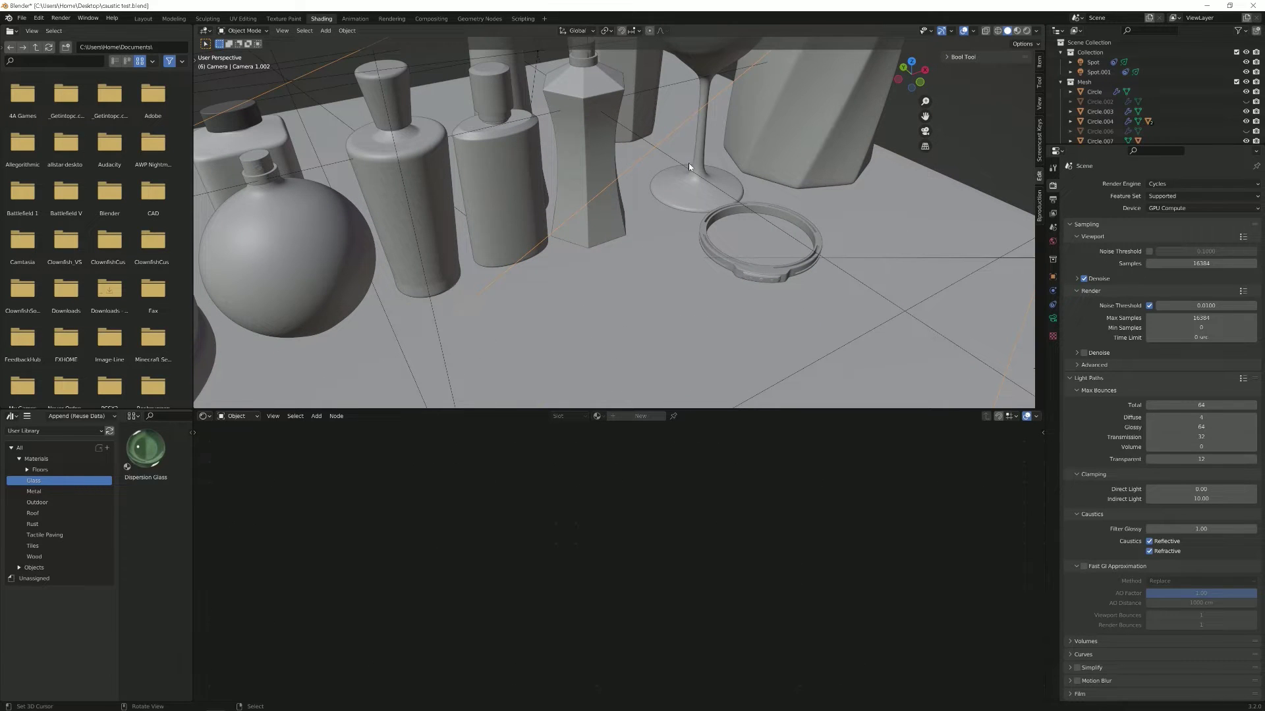
scroll(491, 218, "down", 3)
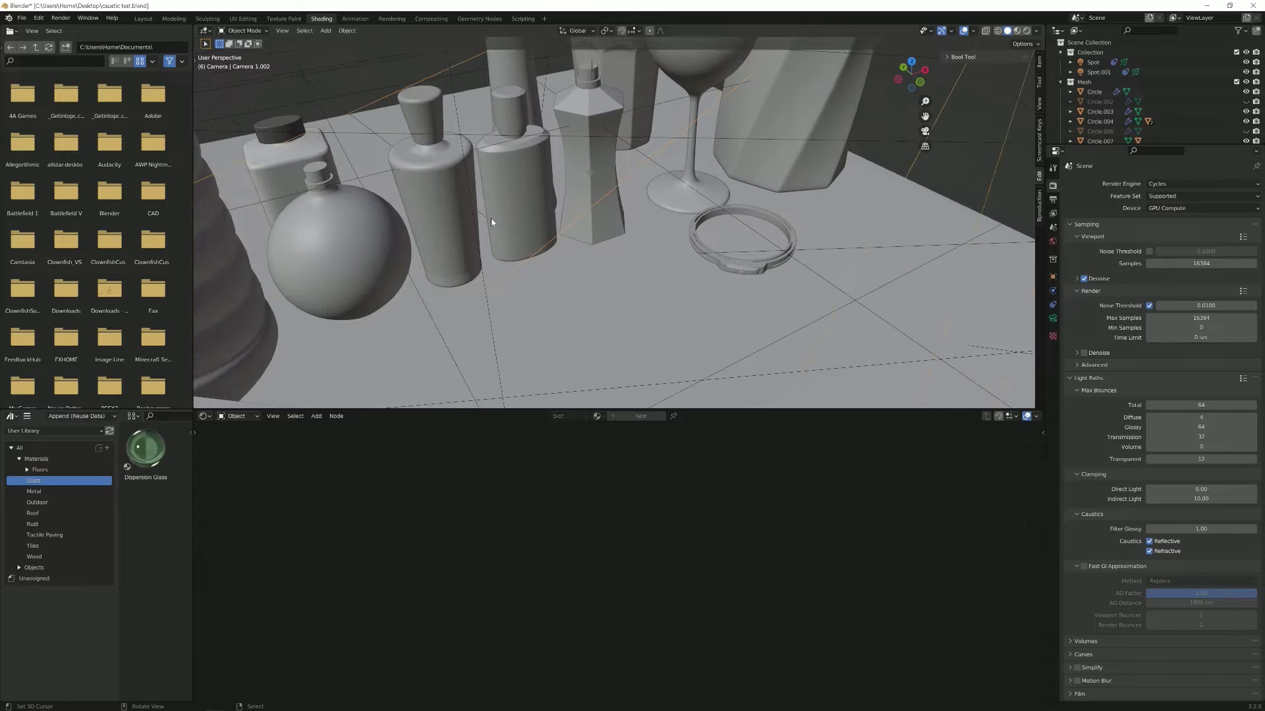
middle_click_drag(491, 219, 454, 218)
middle_click_drag(362, 103, 427, 268)
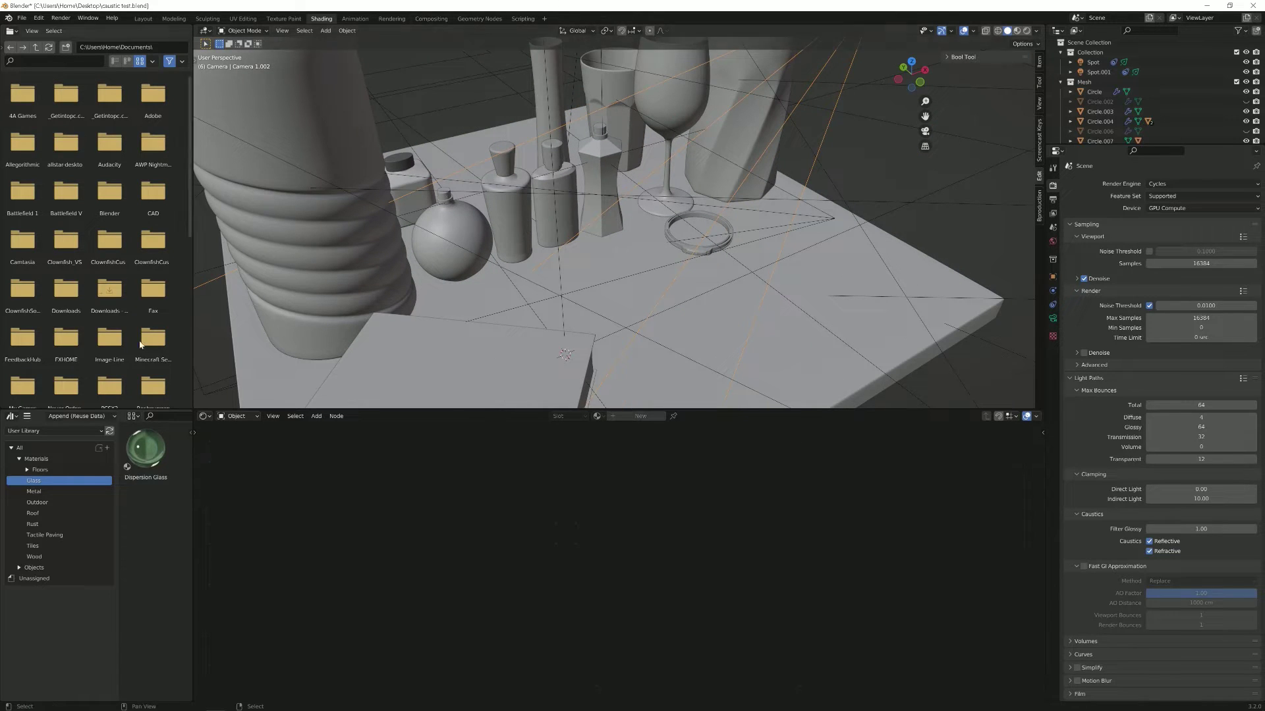
scroll(594, 247, "down", 1)
scroll(681, 250, "up", 2)
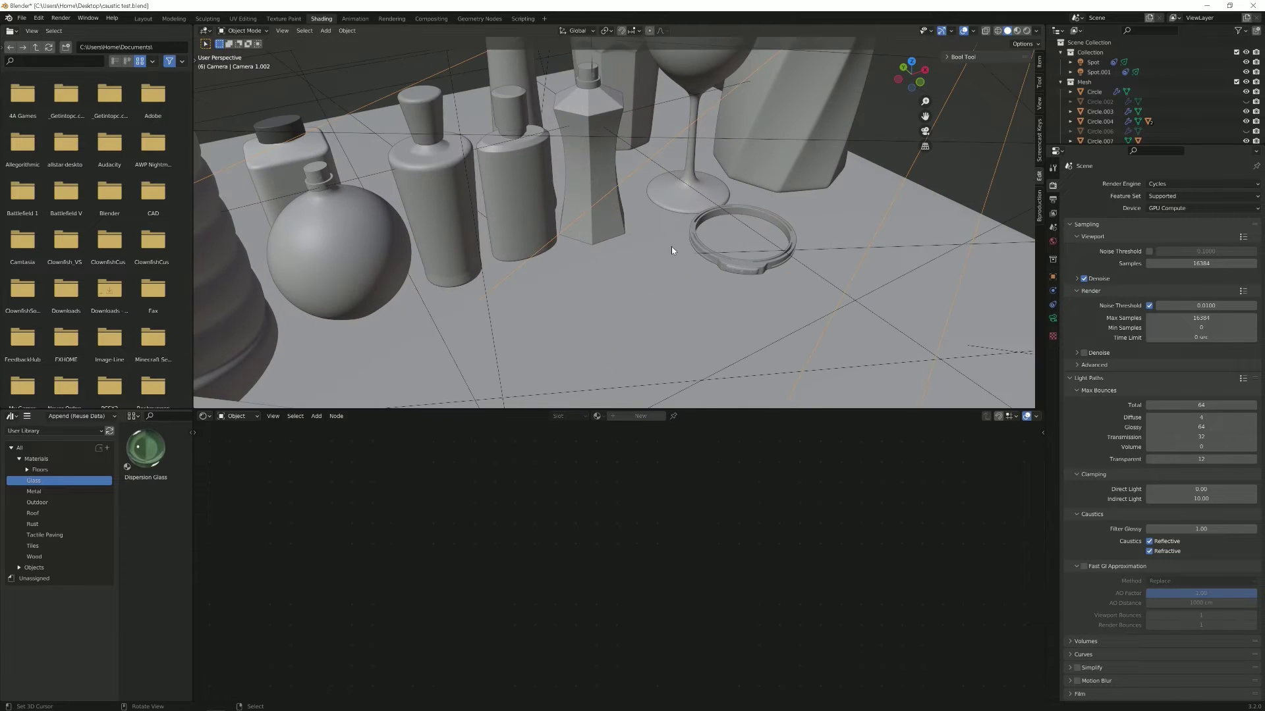
middle_click_drag(665, 244, 454, 146)
Step: Switch to Material Preview, look around the table and ring, then return to the camera view
left_click(1018, 31)
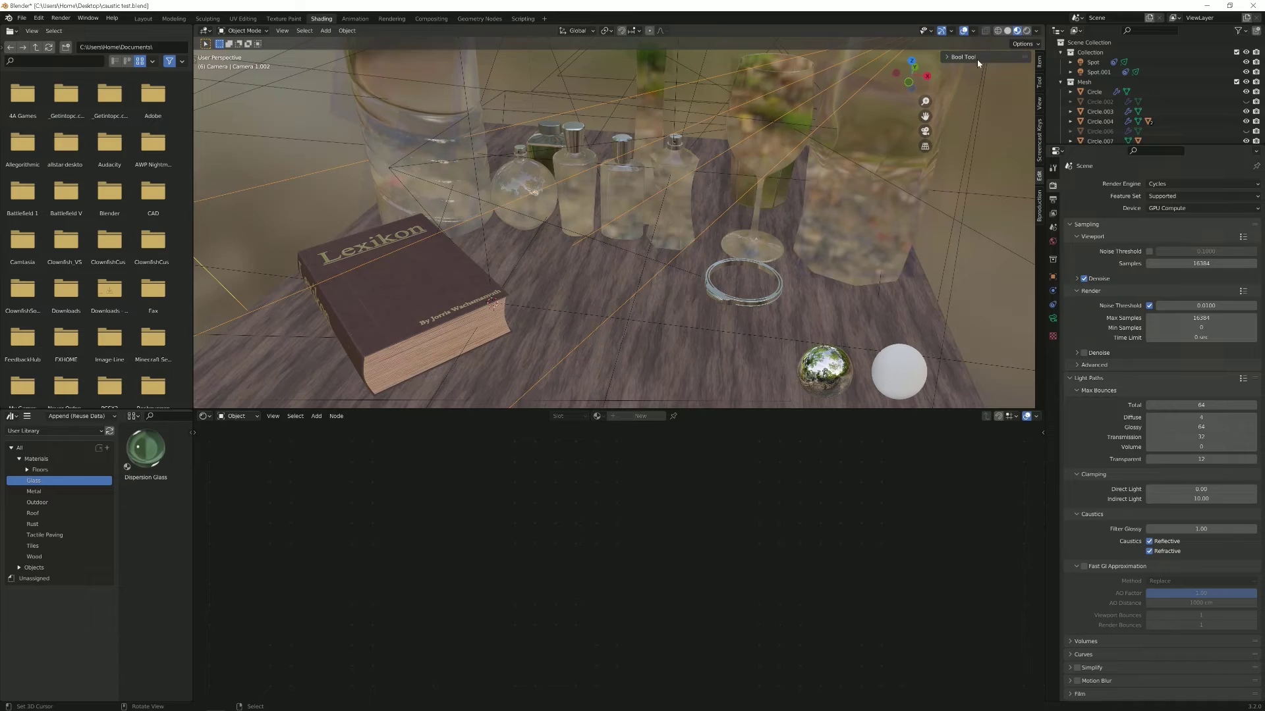
middle_click_drag(975, 58, 423, 132)
middle_click_drag(575, 206, 625, 123)
scroll(635, 147, "up", 3)
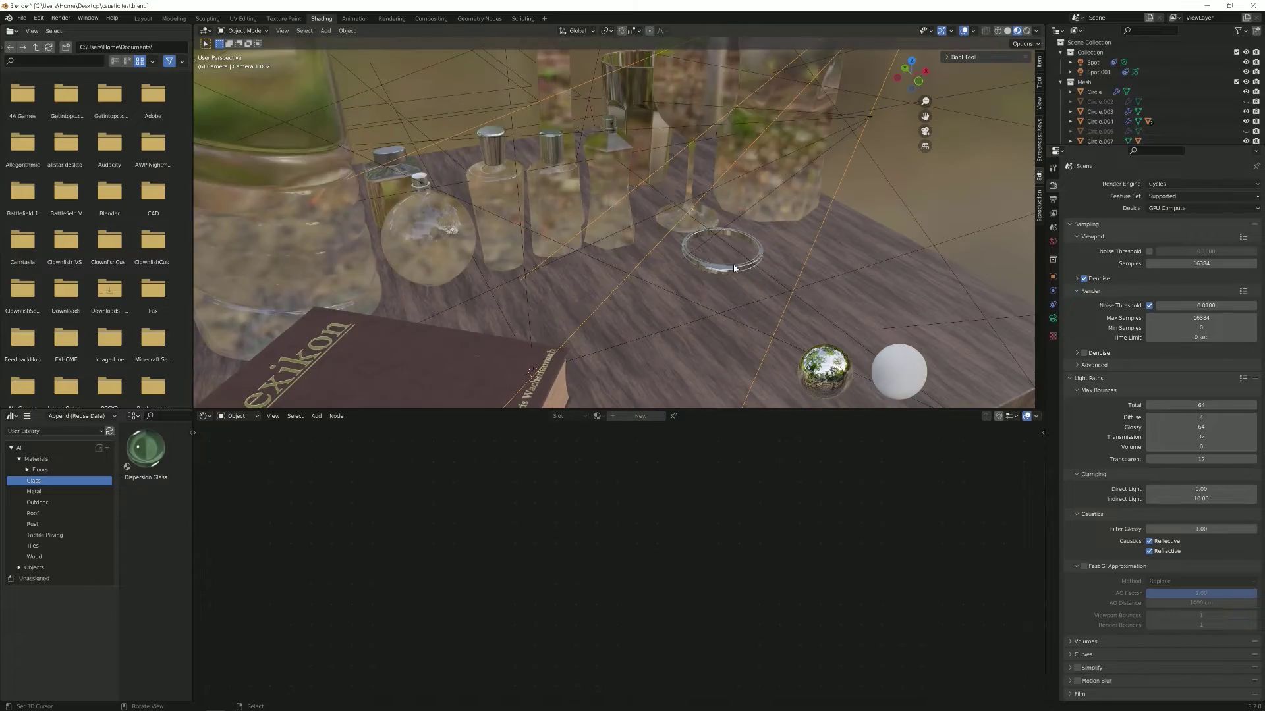
middle_click_drag(734, 265, 796, 282)
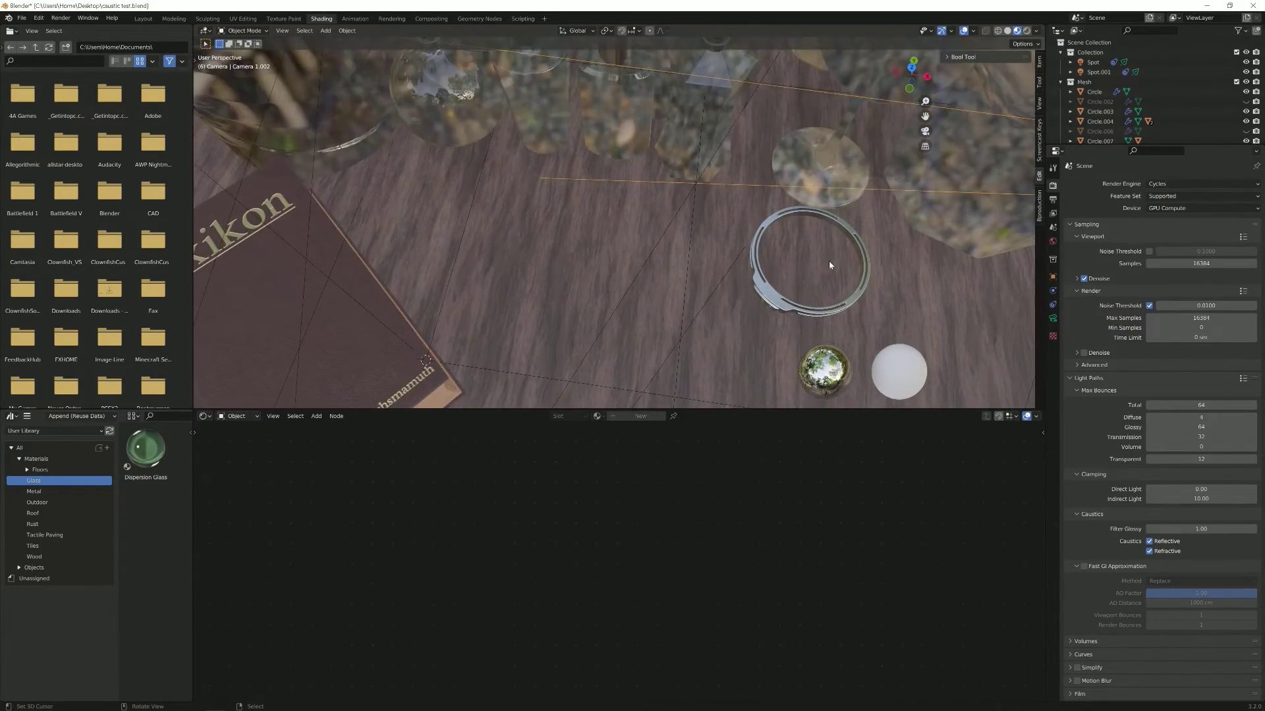
key("KP_0")
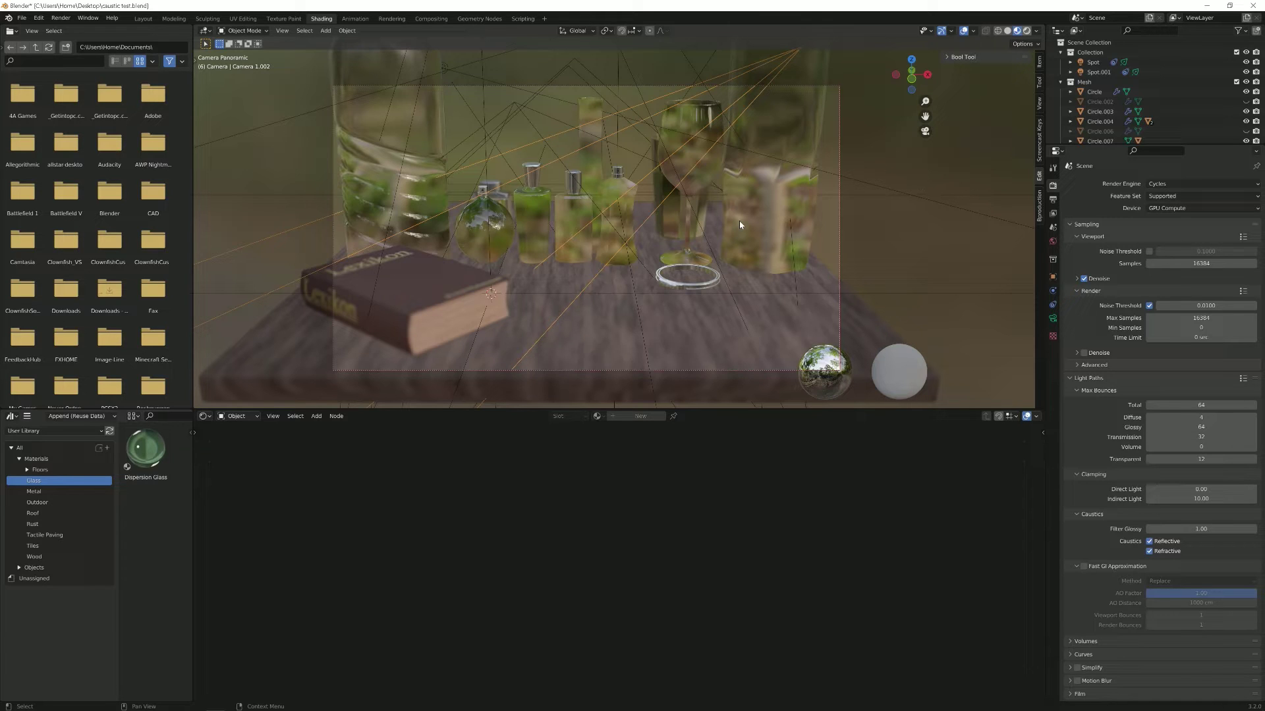
Step: Show the camera shot in Cycles rendered shading with render Denoise left off, overlays toggled off and on
key("z")
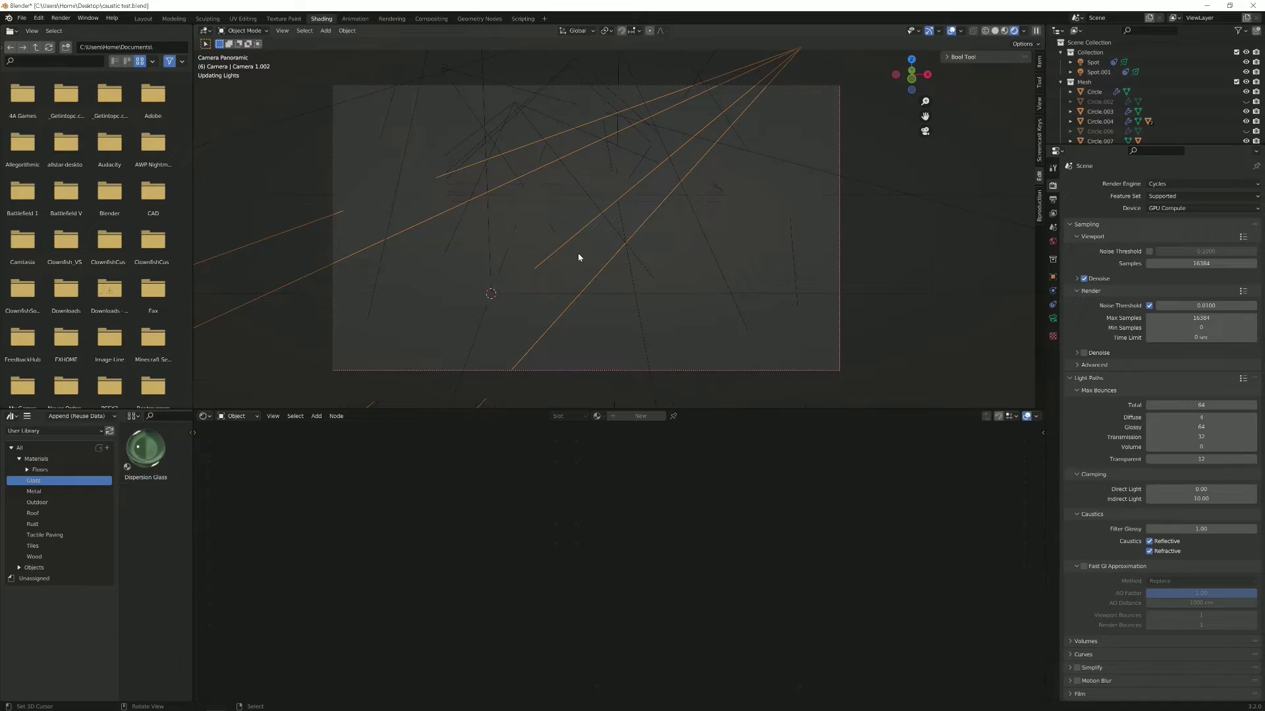
scroll(579, 257, "up", 1)
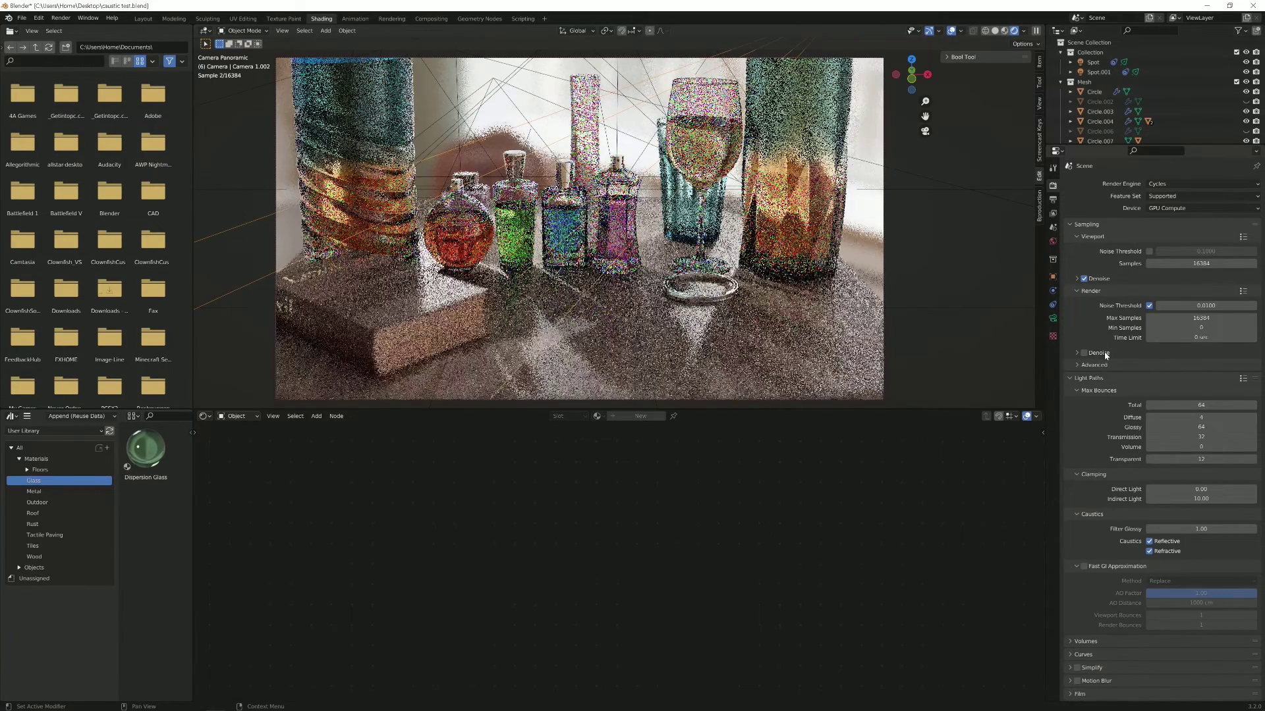
left_click(1106, 353)
left_click(1085, 354)
left_click(1095, 354)
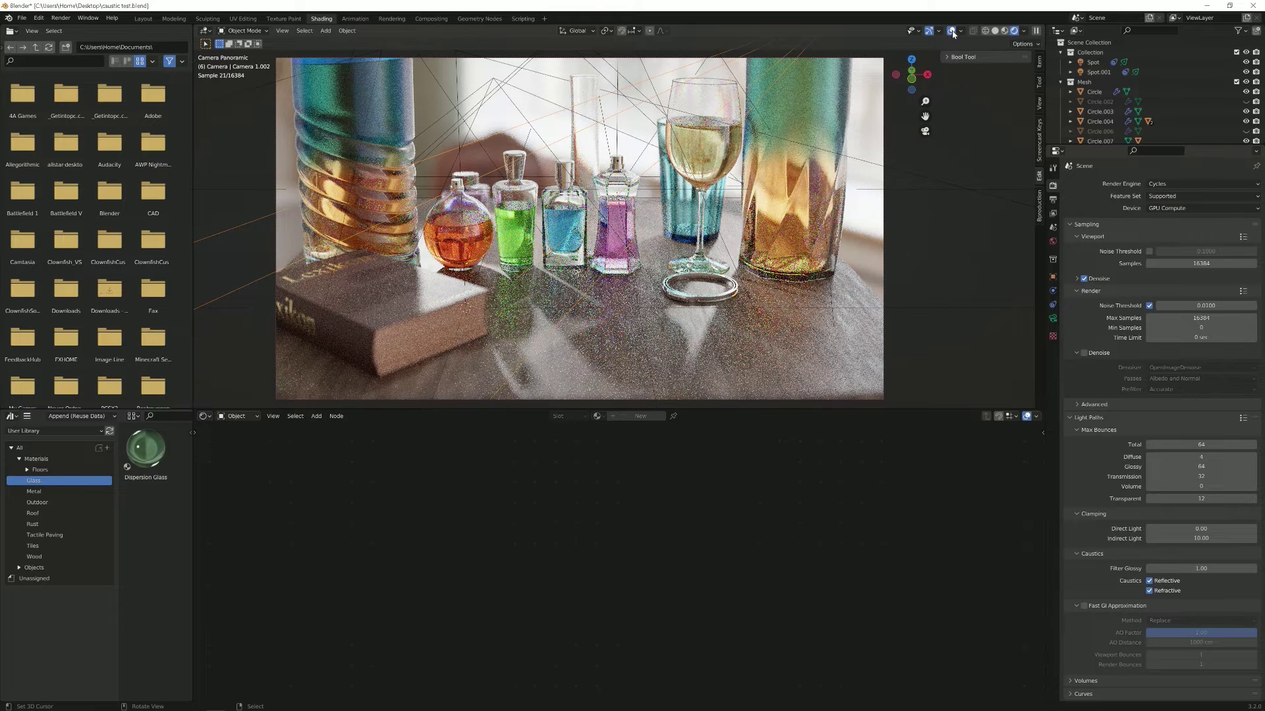
key("shift+alt+z")
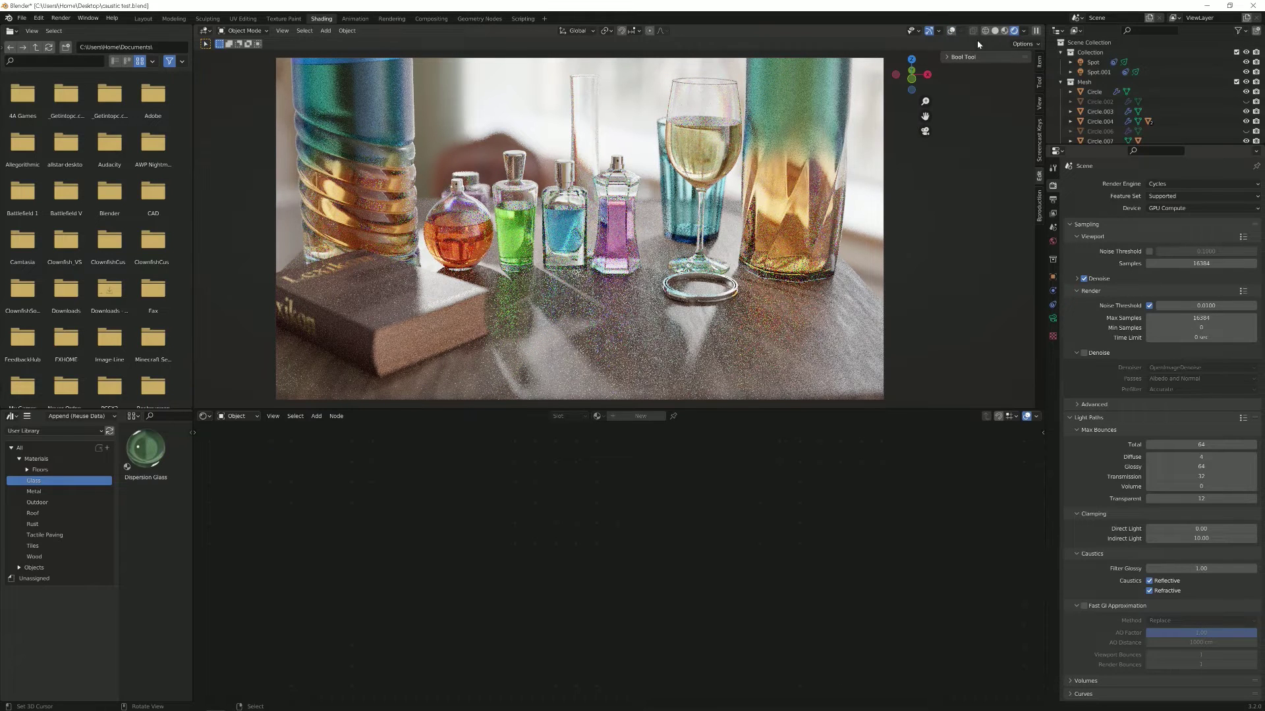
left_click(952, 31)
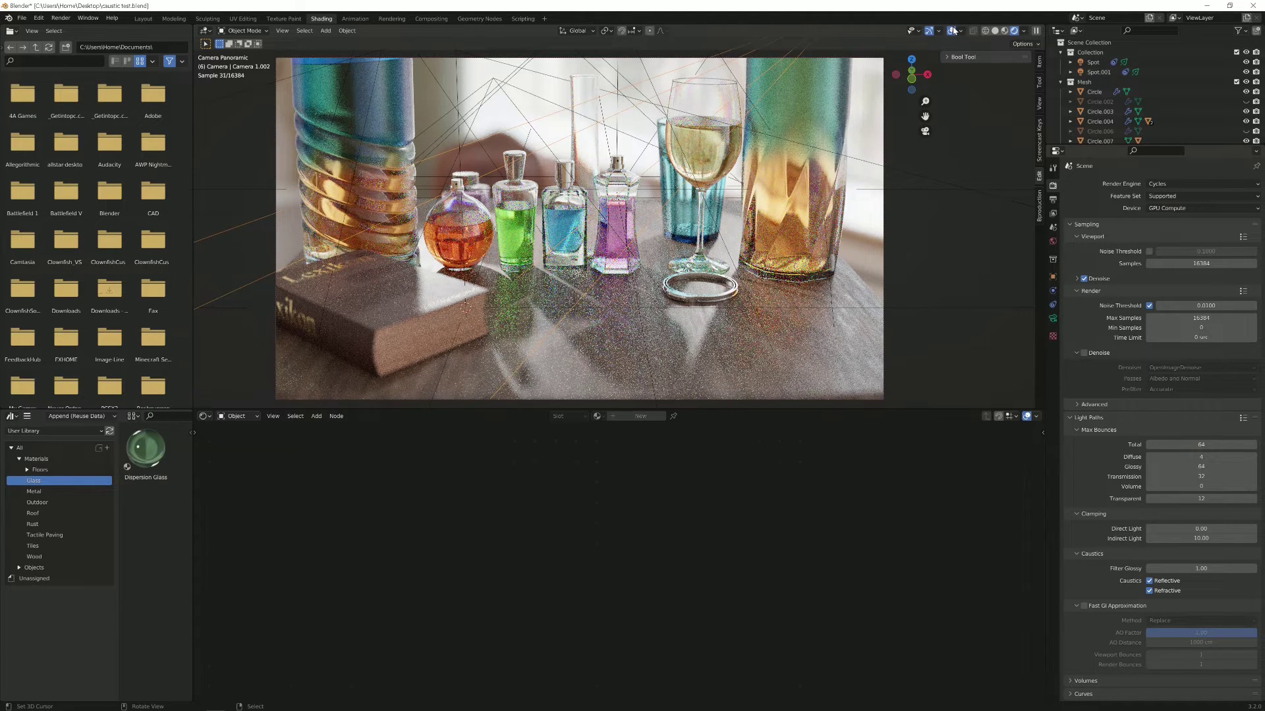
Step: Draw a render region around a bottle's base and its caustic, frame it closer, and hide overlays
key("b")
left_click_drag(538, 255, 595, 324)
scroll(595, 327, "up", 2)
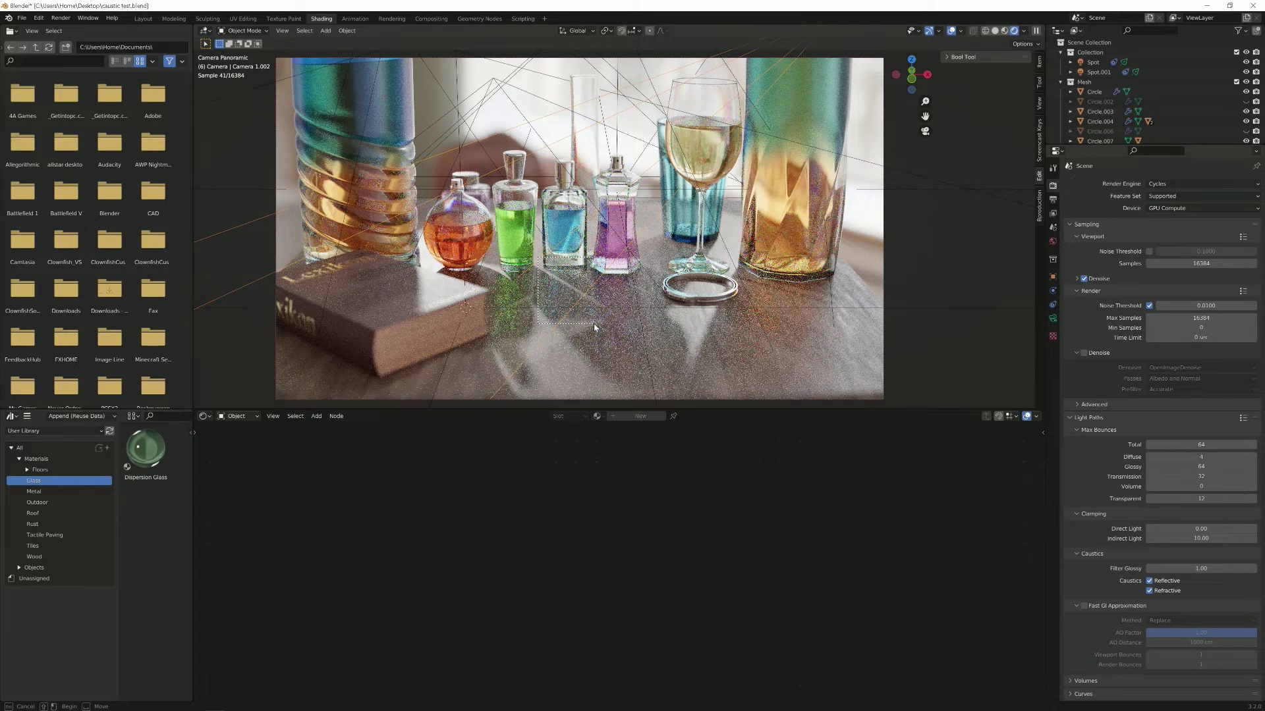
scroll(594, 327, "up", 1)
middle_click_drag(595, 328, 638, 262, "shift")
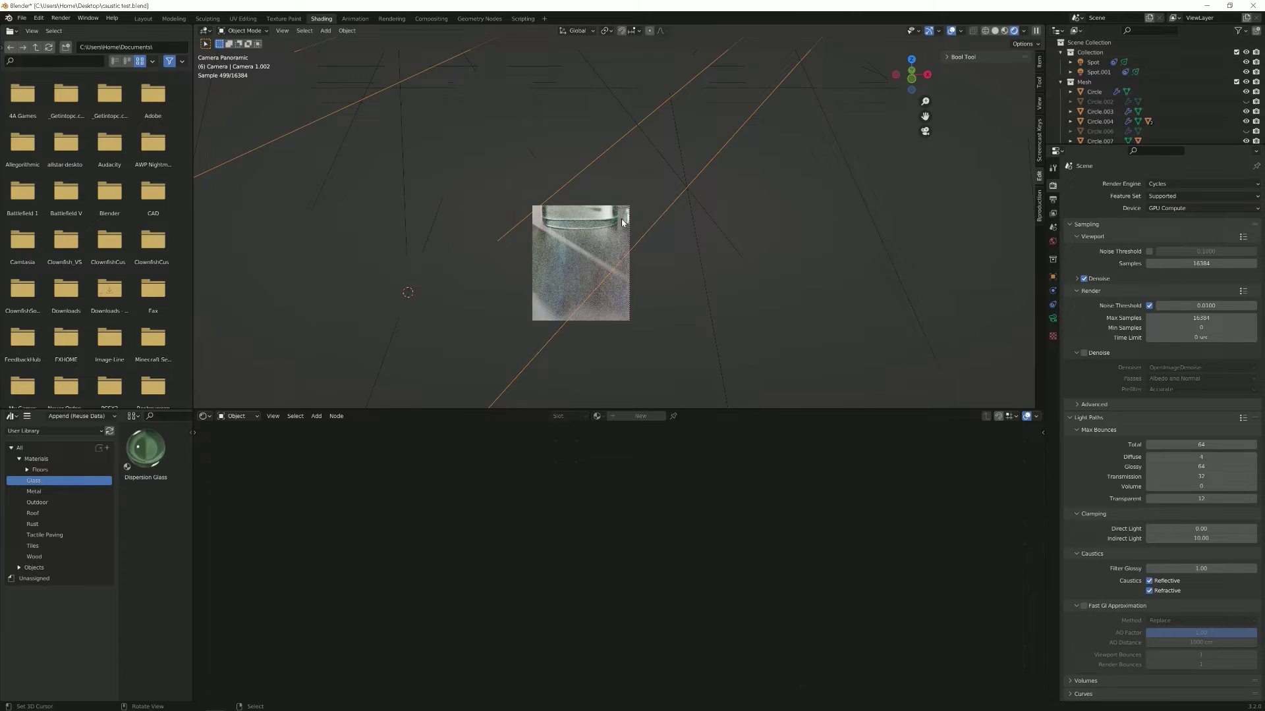
left_click(951, 31)
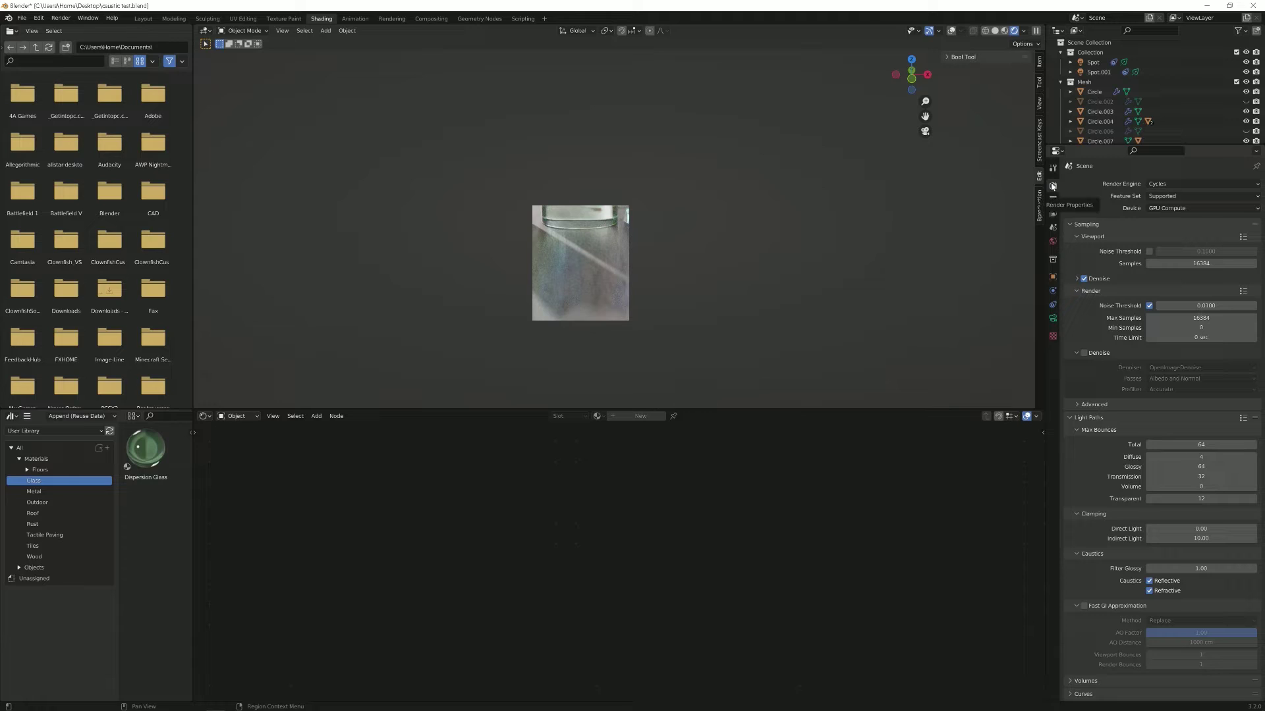
Step: Set the caustics Filter Glossy value to 0
left_click(1186, 571)
type("0")
key("Return")
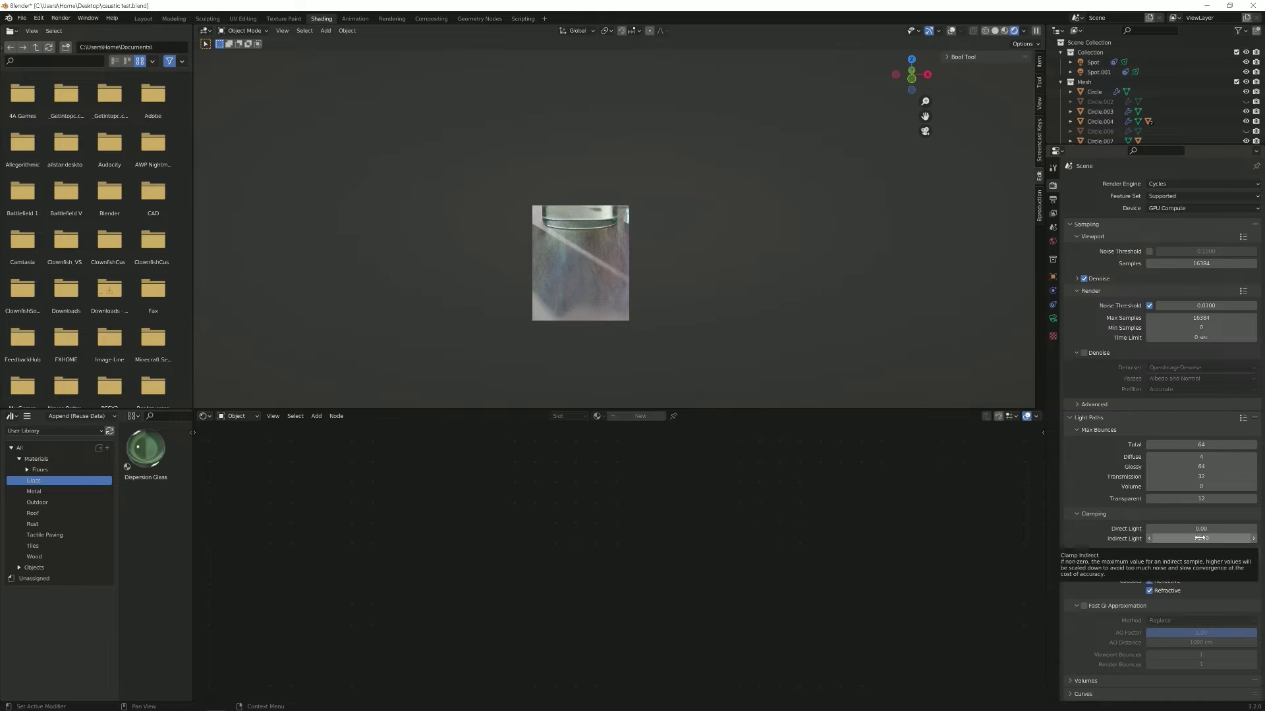
Step: Set the Indirect Light clamp to 3000, then change it to 0
left_click(1225, 535)
type("3000")
key("Return")
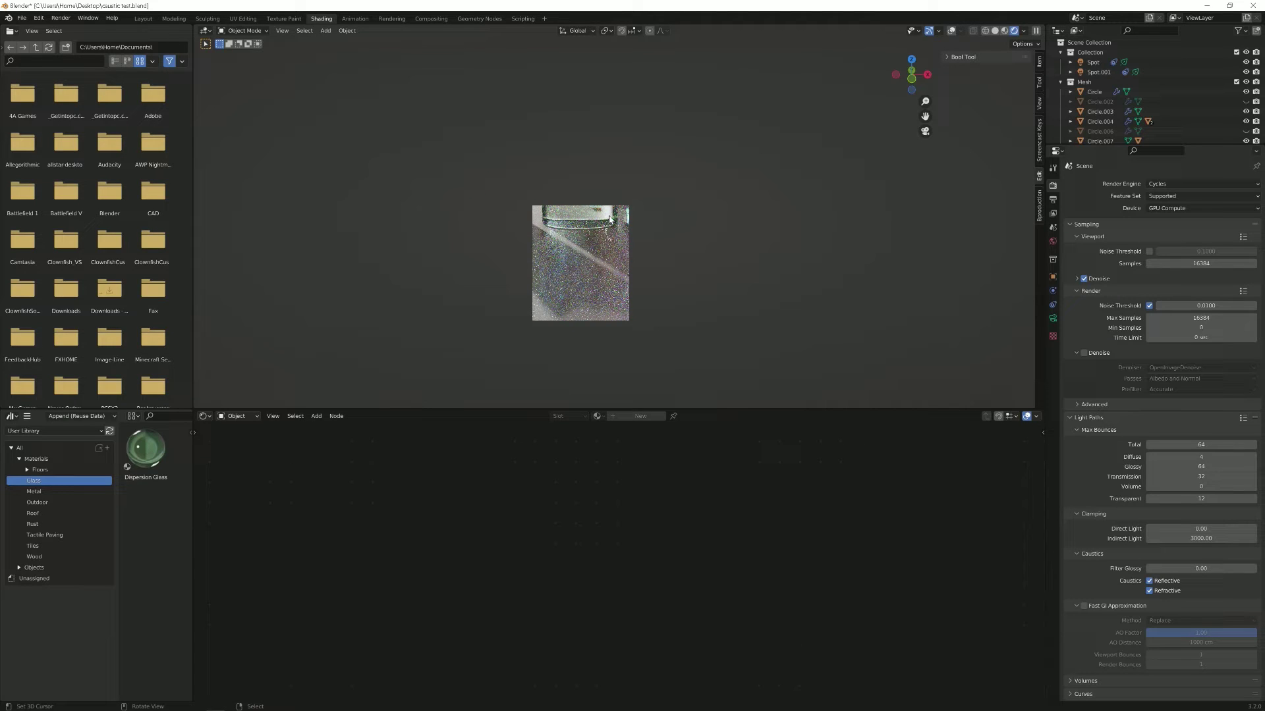
left_click(1212, 539)
type("0")
key("Return")
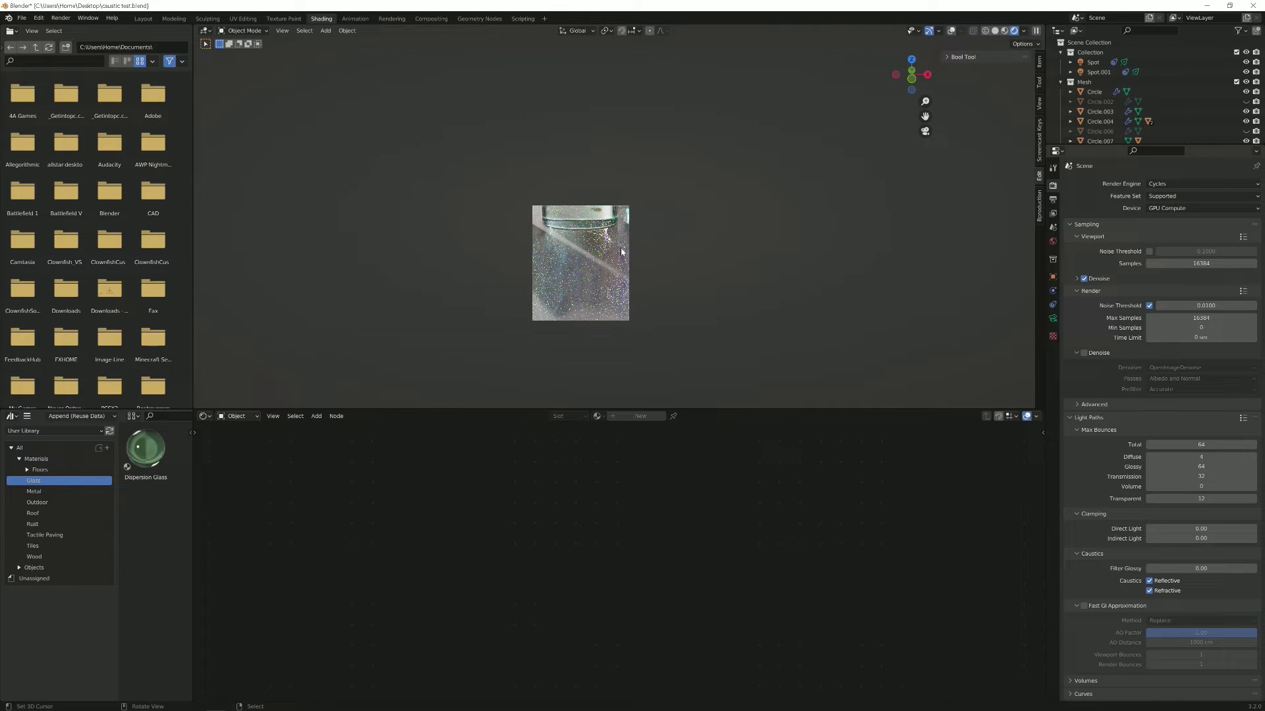
Step: Toggle the viewport overlays on, off and back on
left_click(952, 31)
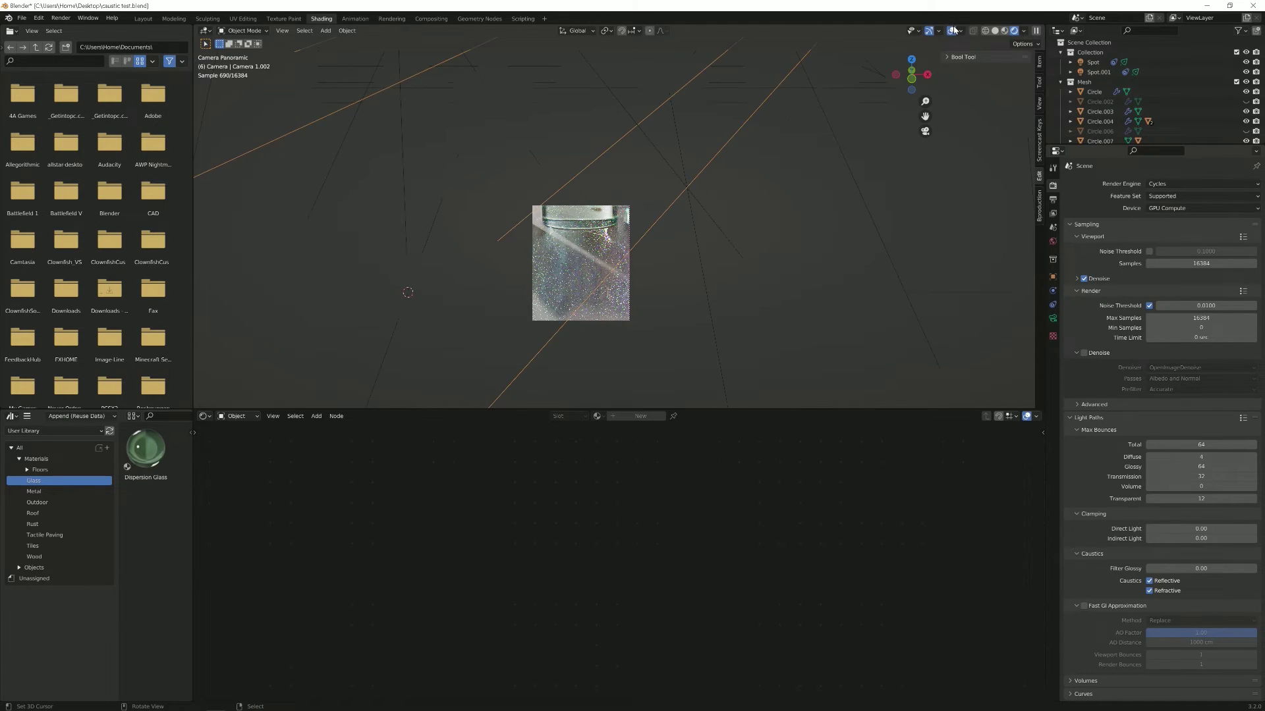
left_click(952, 30)
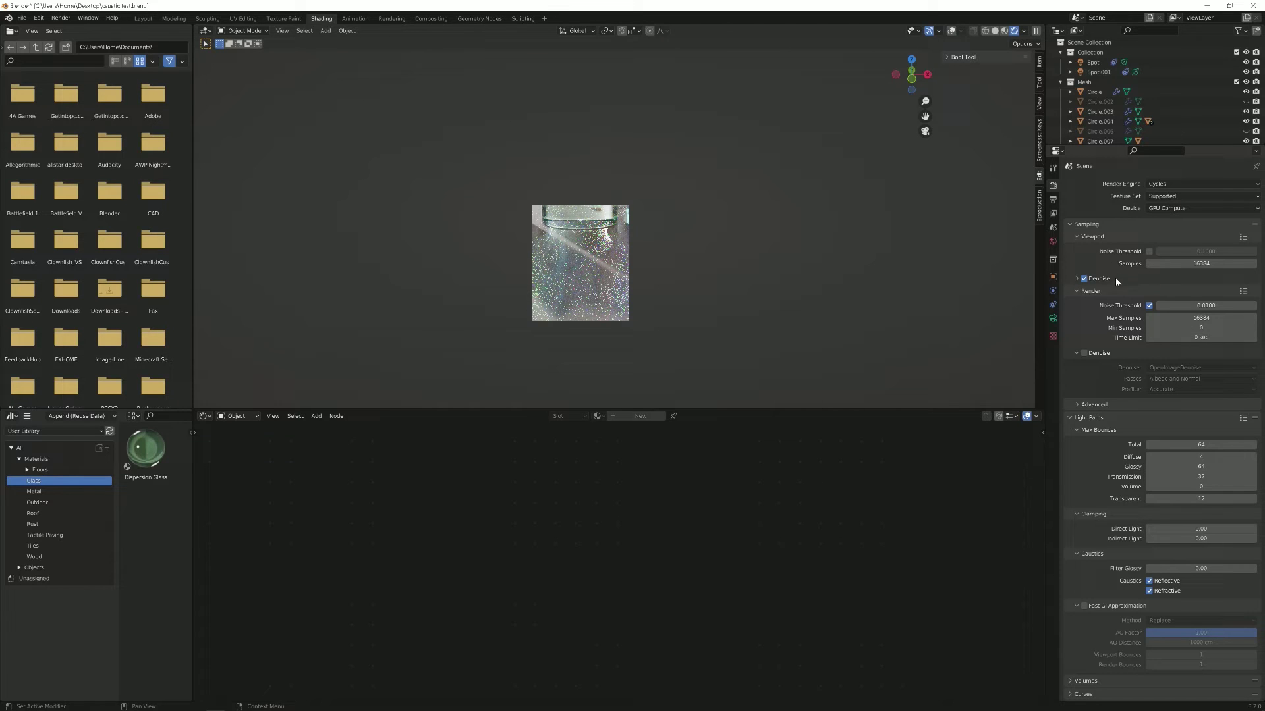
left_click(950, 31)
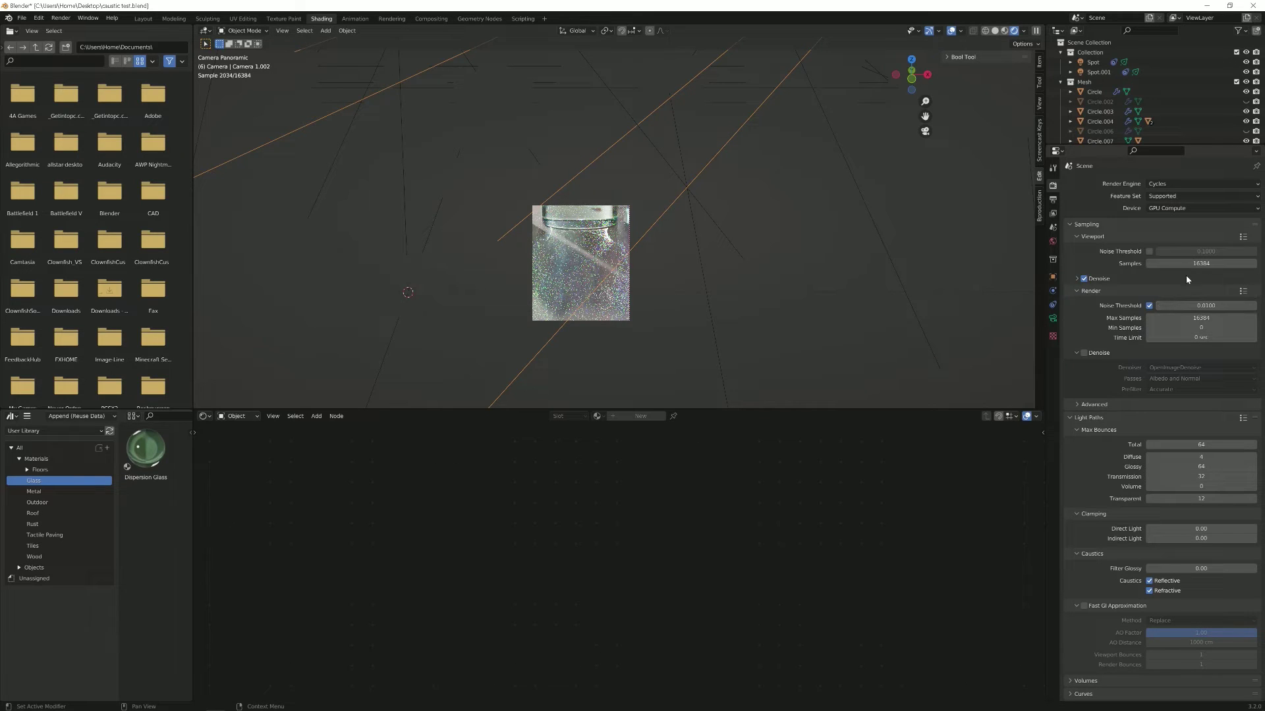
Step: Set the viewport Samples count to 1000
left_click(1157, 286)
left_click(1156, 279)
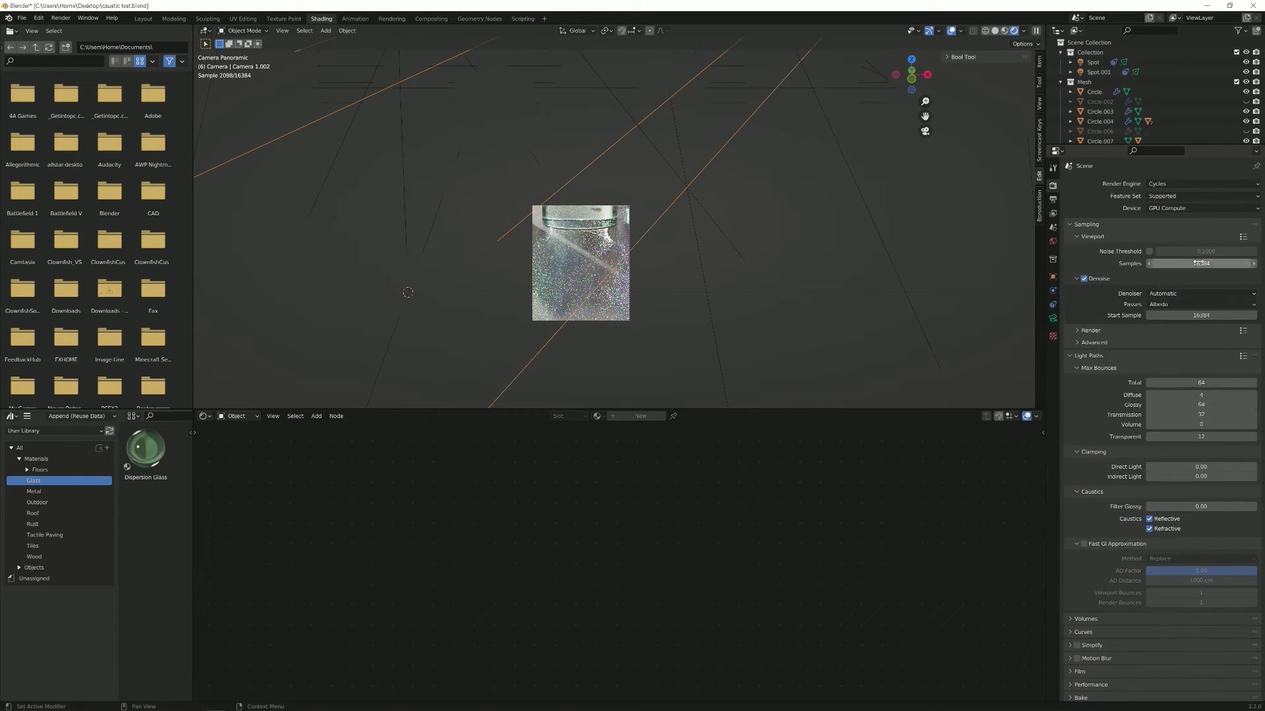
left_click(1176, 264)
type("1000")
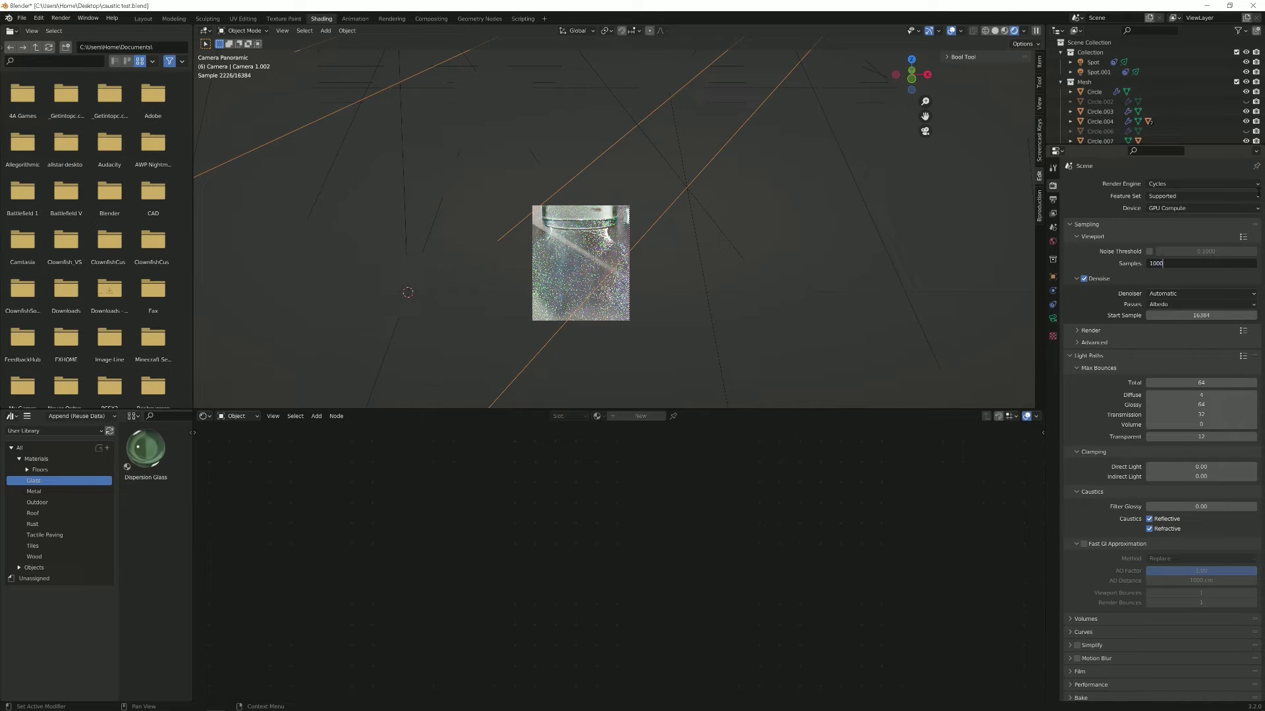
key("Return")
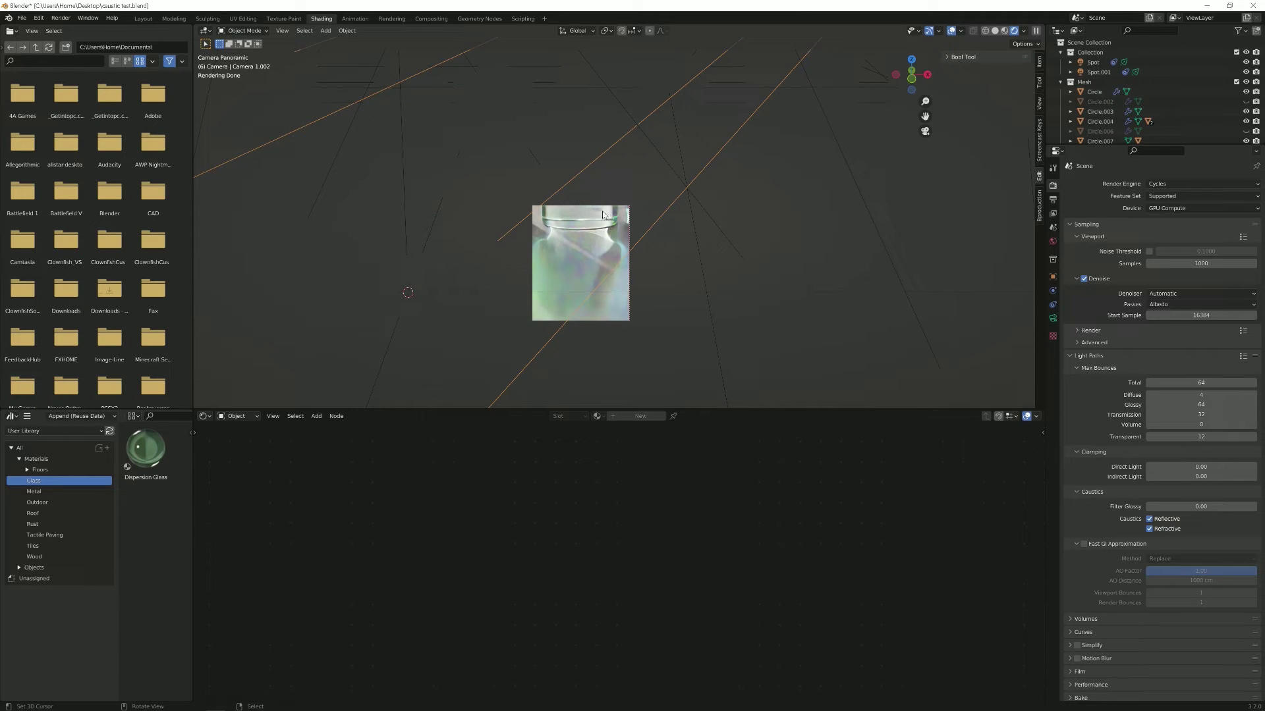
Step: Zoom out, leave the camera view, and draw a render region around the row of coloured bottles
scroll(670, 279, "down", 3)
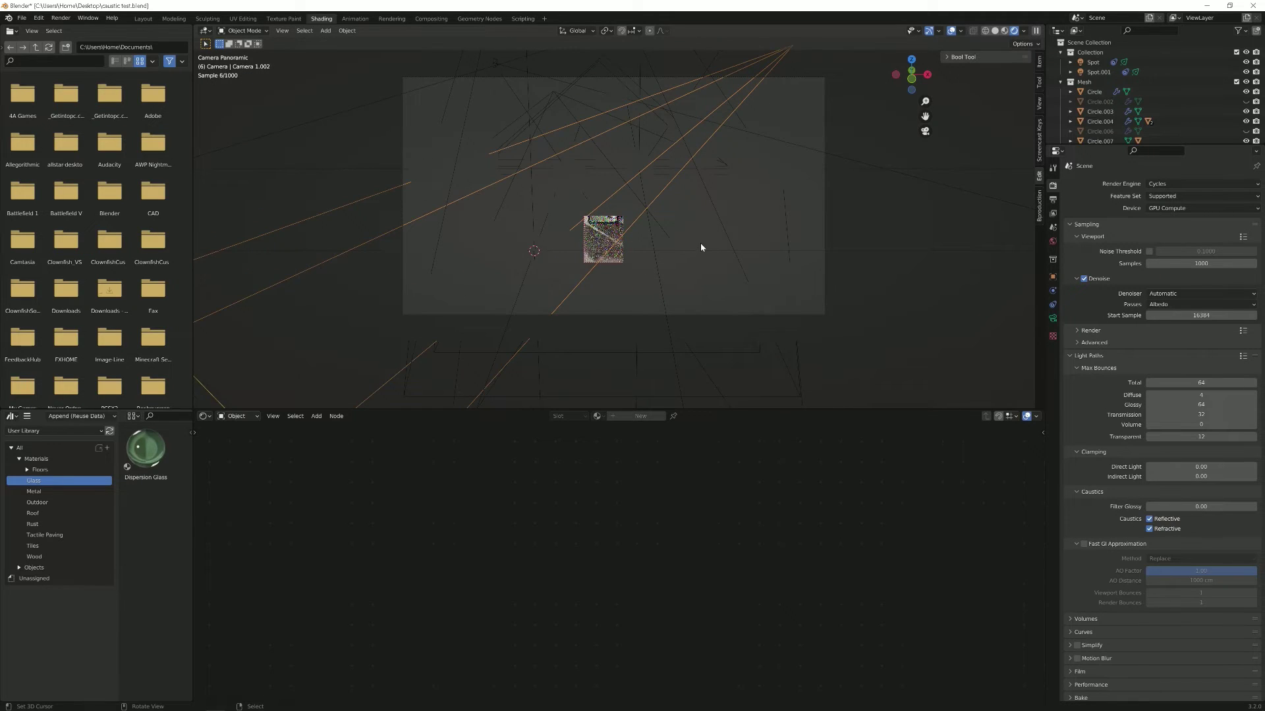
middle_click_drag(688, 240, 502, 234)
key("ctrl+b")
left_click_drag(432, 166, 681, 266)
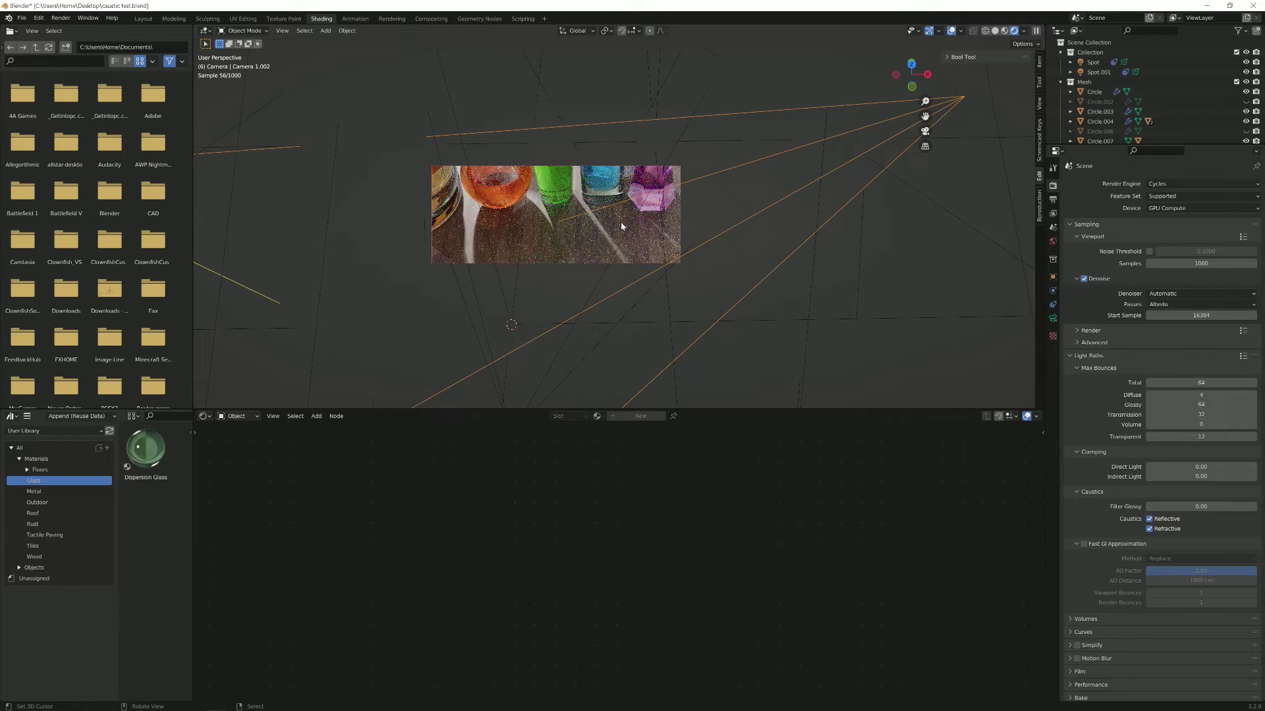
Step: Toggle the viewport overlays off, on and off again so they end hidden
left_click(951, 31)
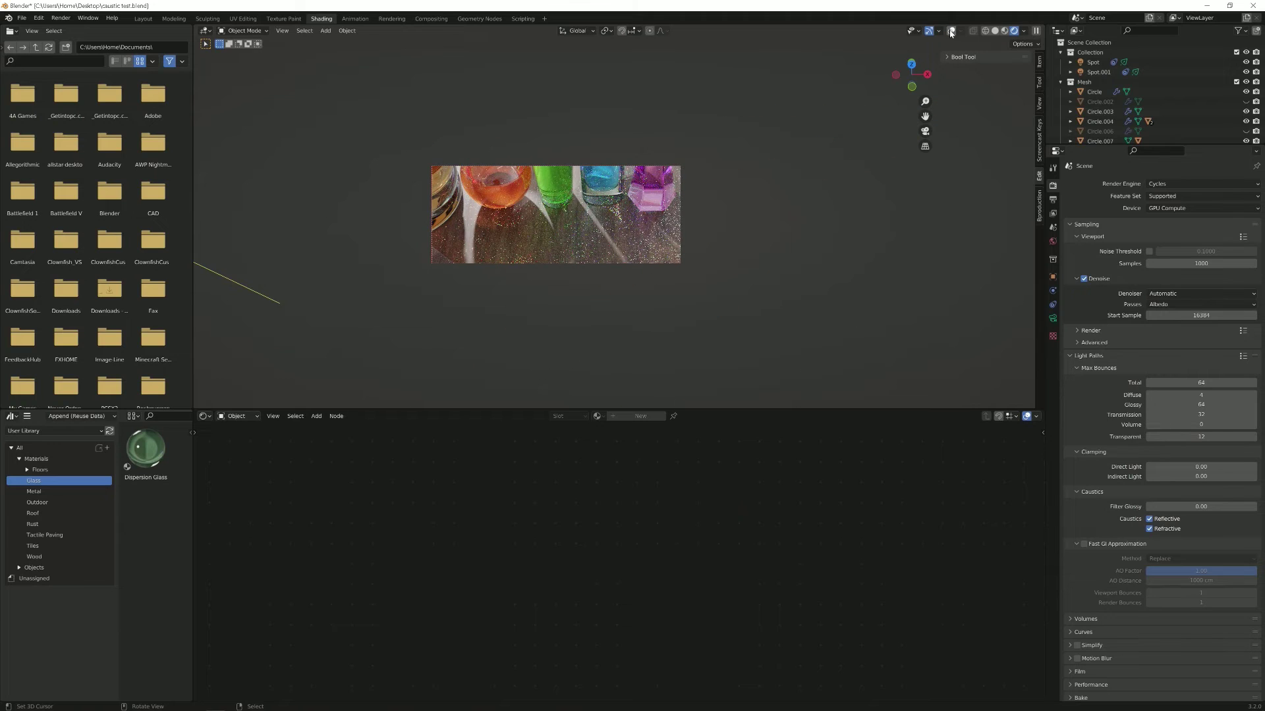
left_click(951, 31)
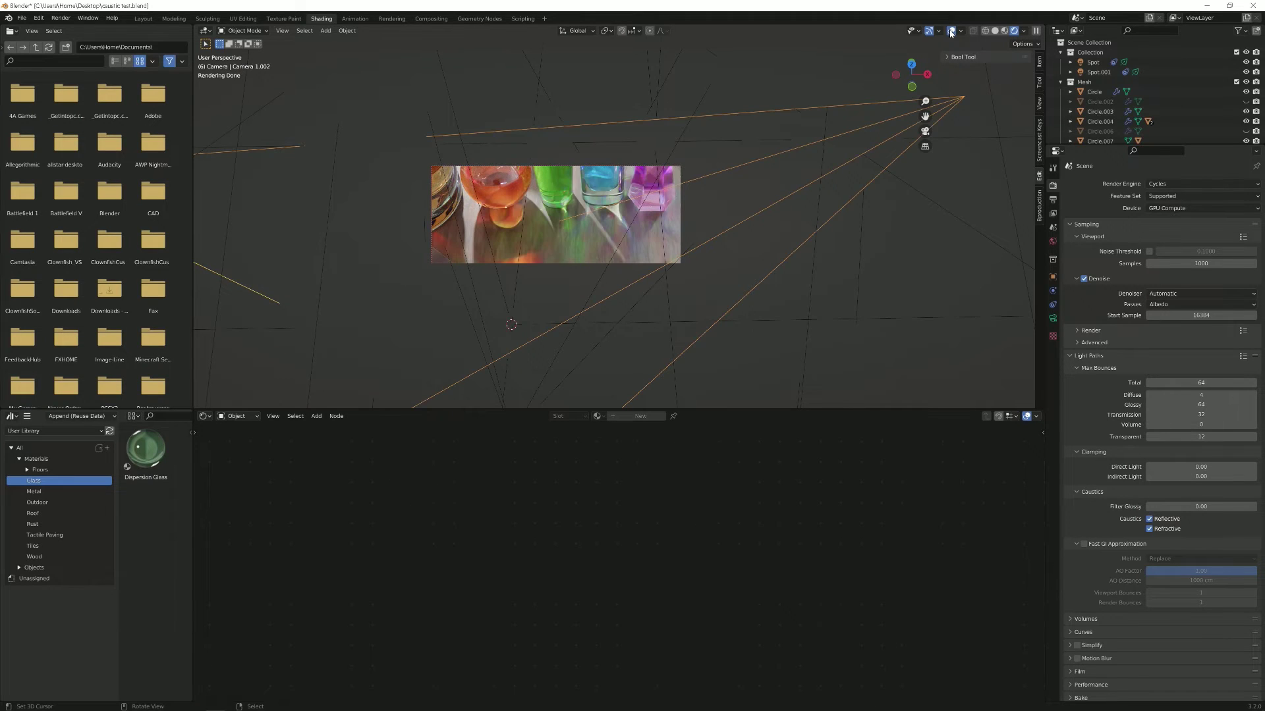
left_click(951, 31)
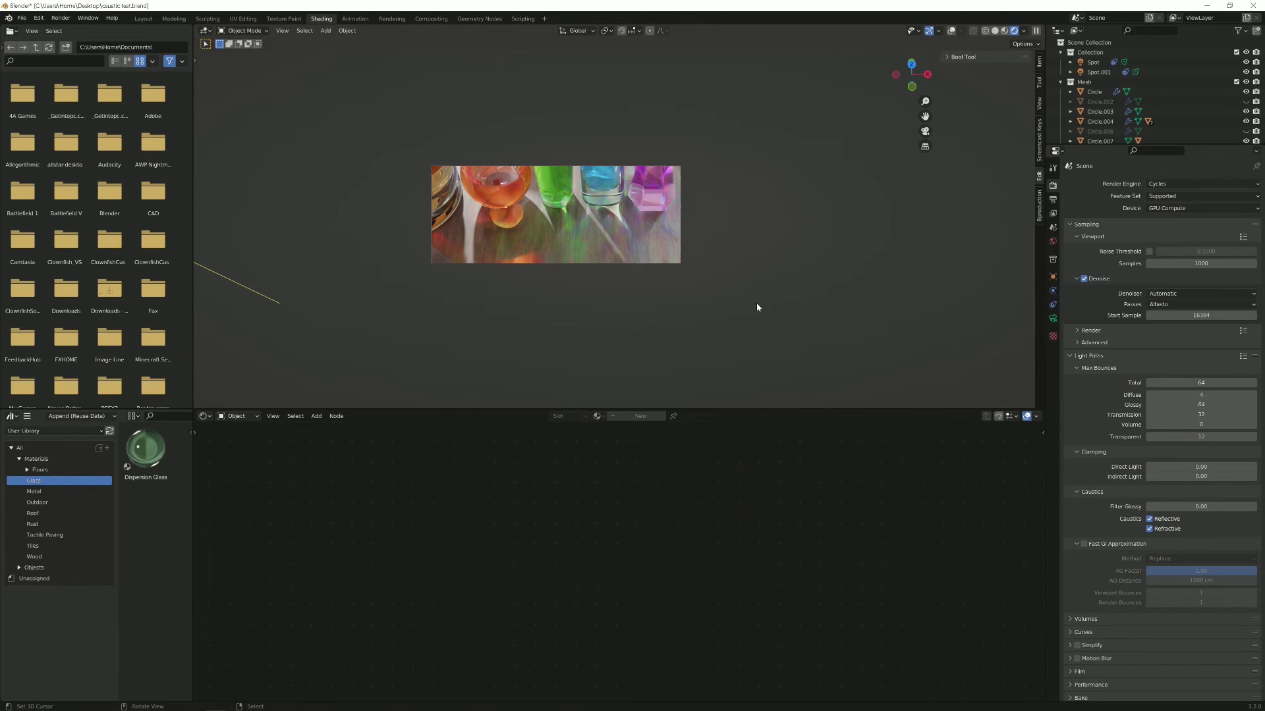
Step: Orbit toward the metal ring, draw a new render region around it, and hide overlays
middle_click_drag(765, 303, 573, 216)
key("ctrl+b")
left_click_drag(502, 170, 614, 274)
left_click(950, 31)
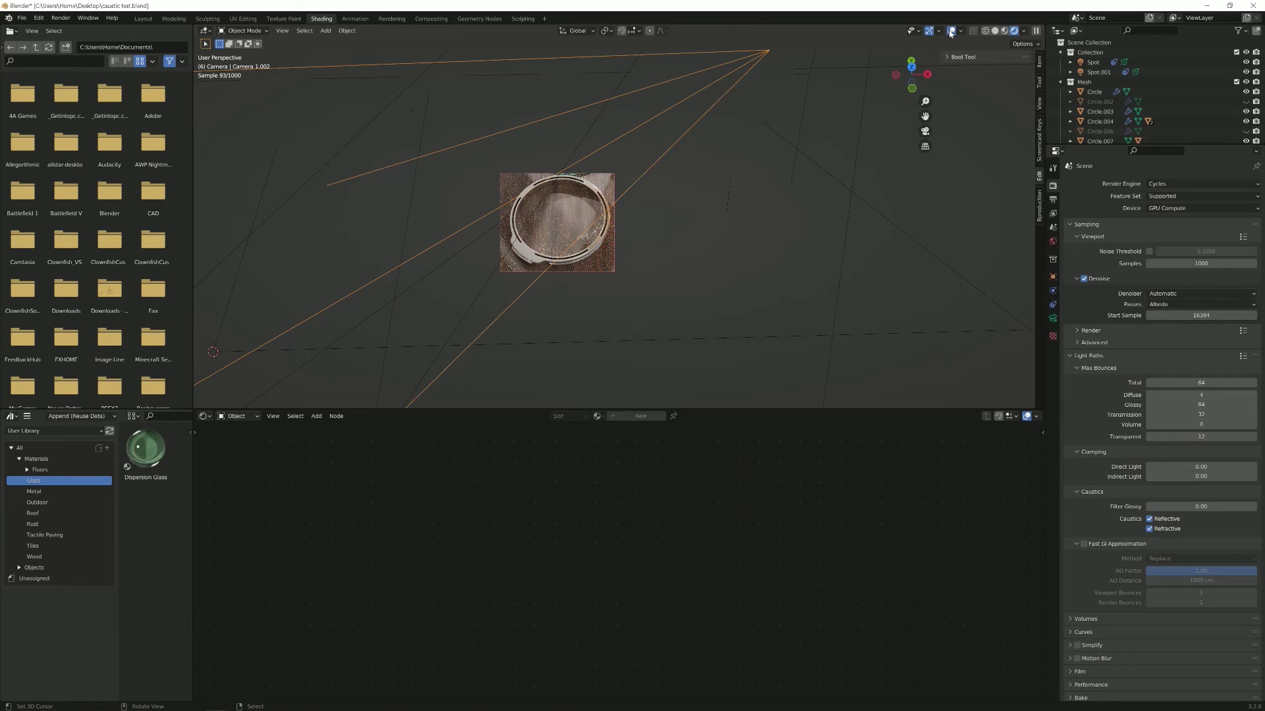
left_click(951, 32)
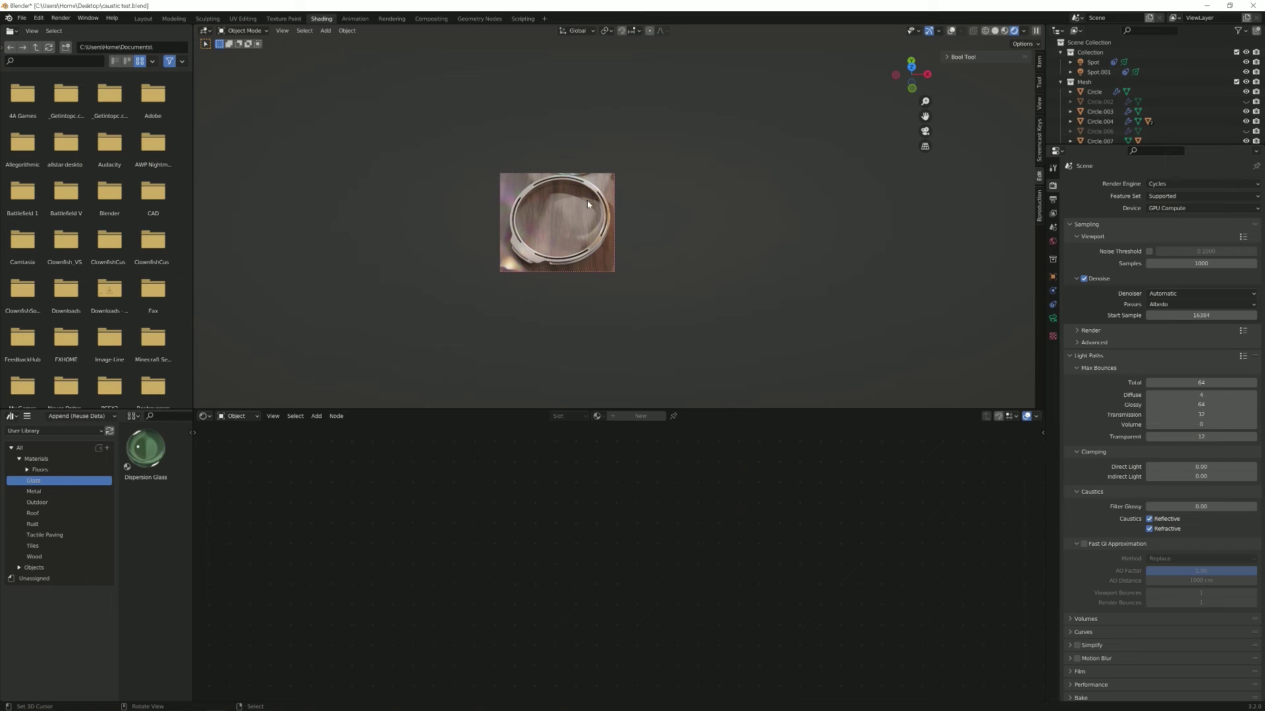
Step: Open the ring's Material.002 slot in the Material properties
left_click_drag(530, 257, 532, 258)
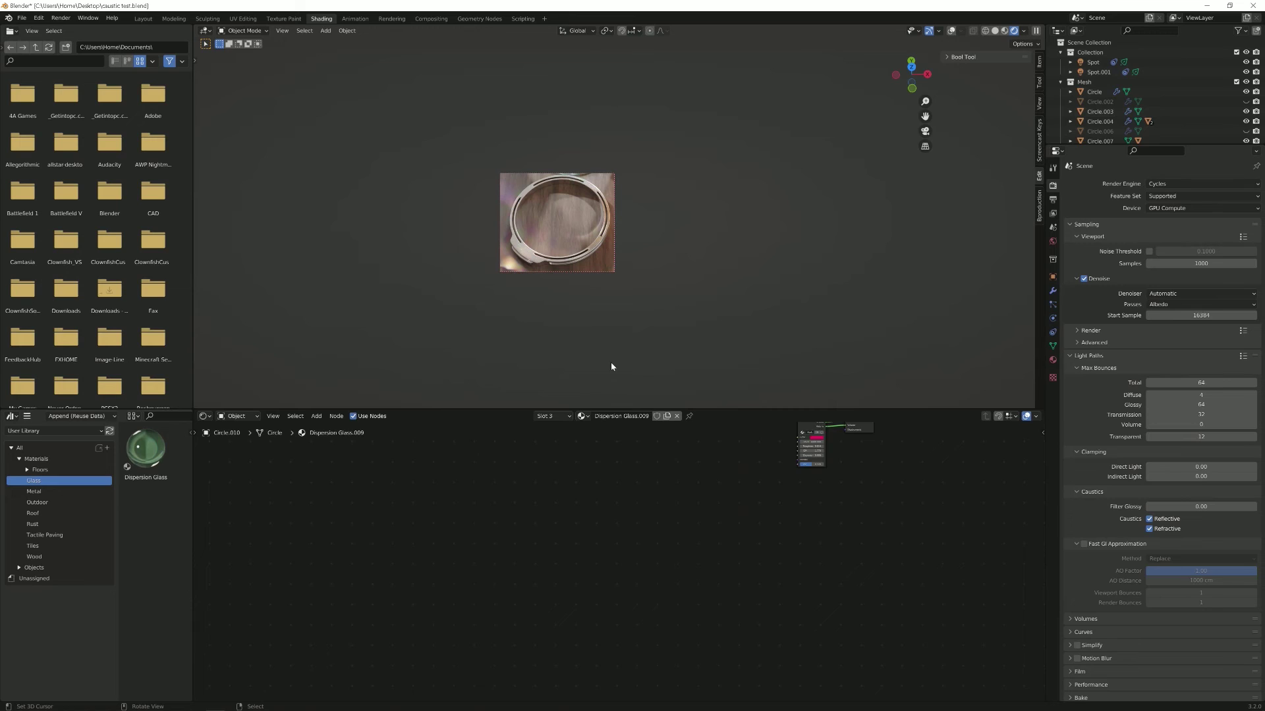
key("Home")
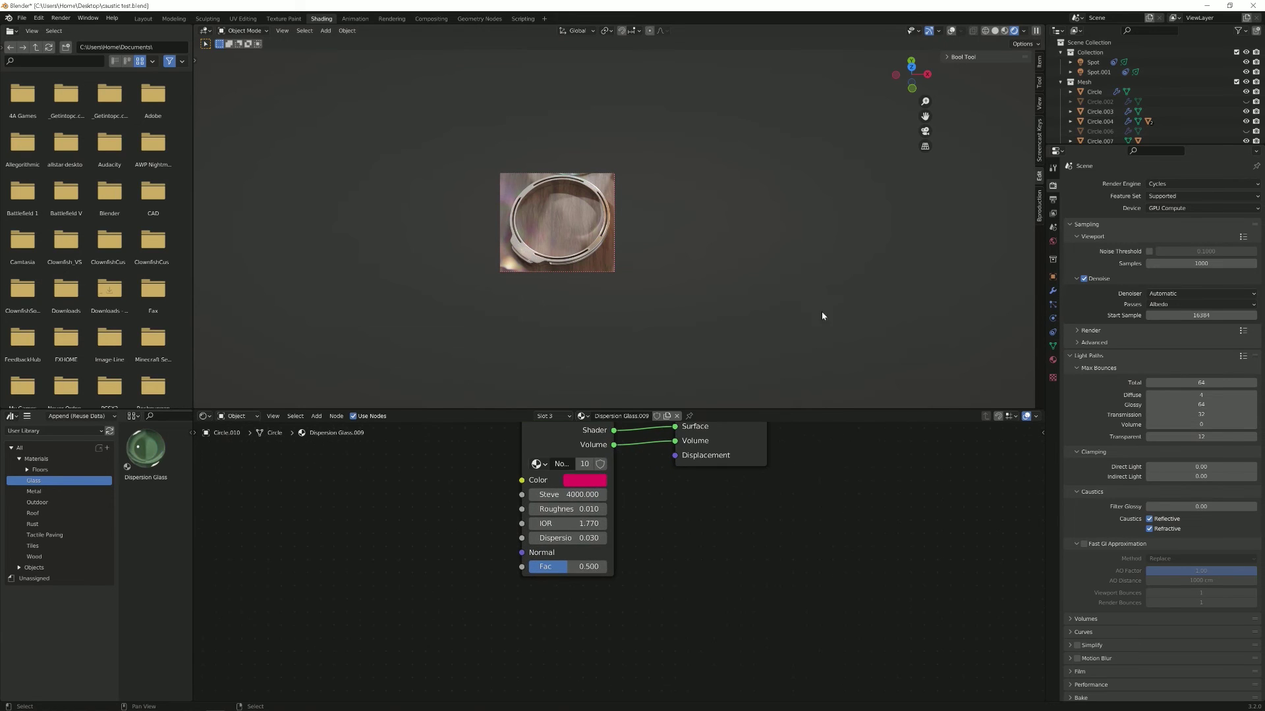
left_click(1052, 359)
left_click(1095, 186)
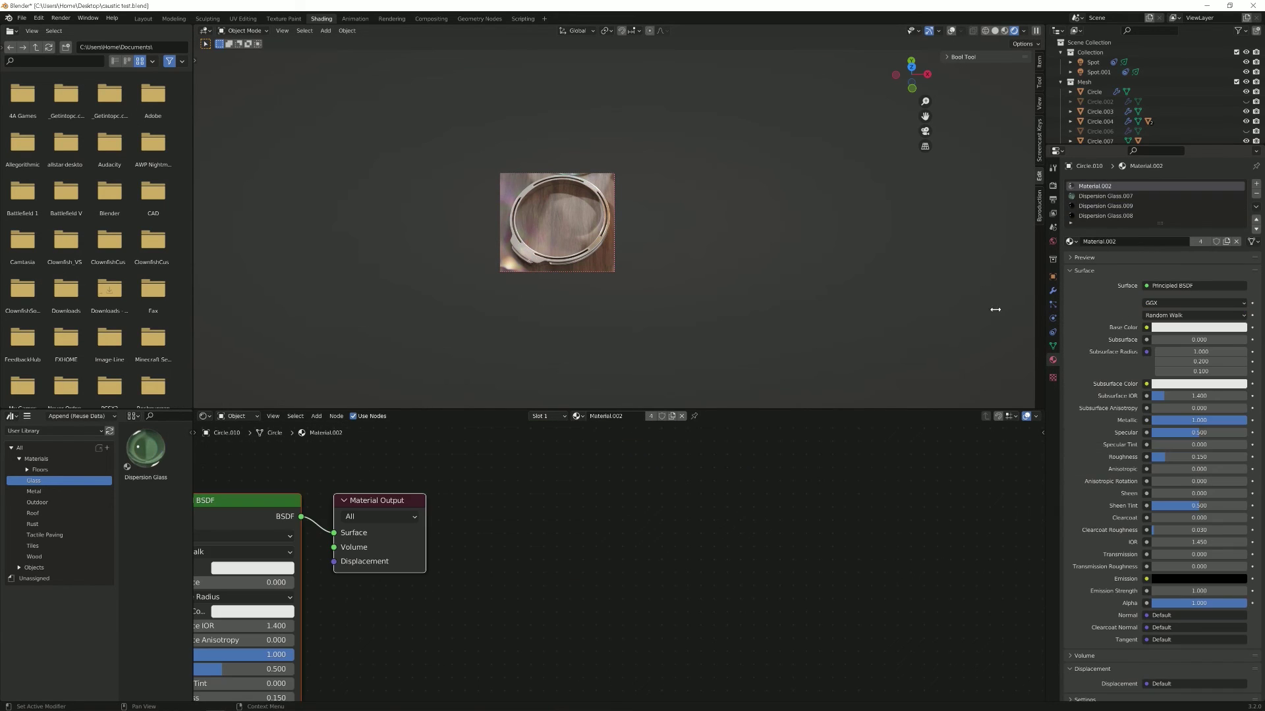
Step: Frame the Principled BSDF nodes and try Roughness 0.692 before setting it back to 0.150
key("Home")
scroll(550, 616, "up", 4)
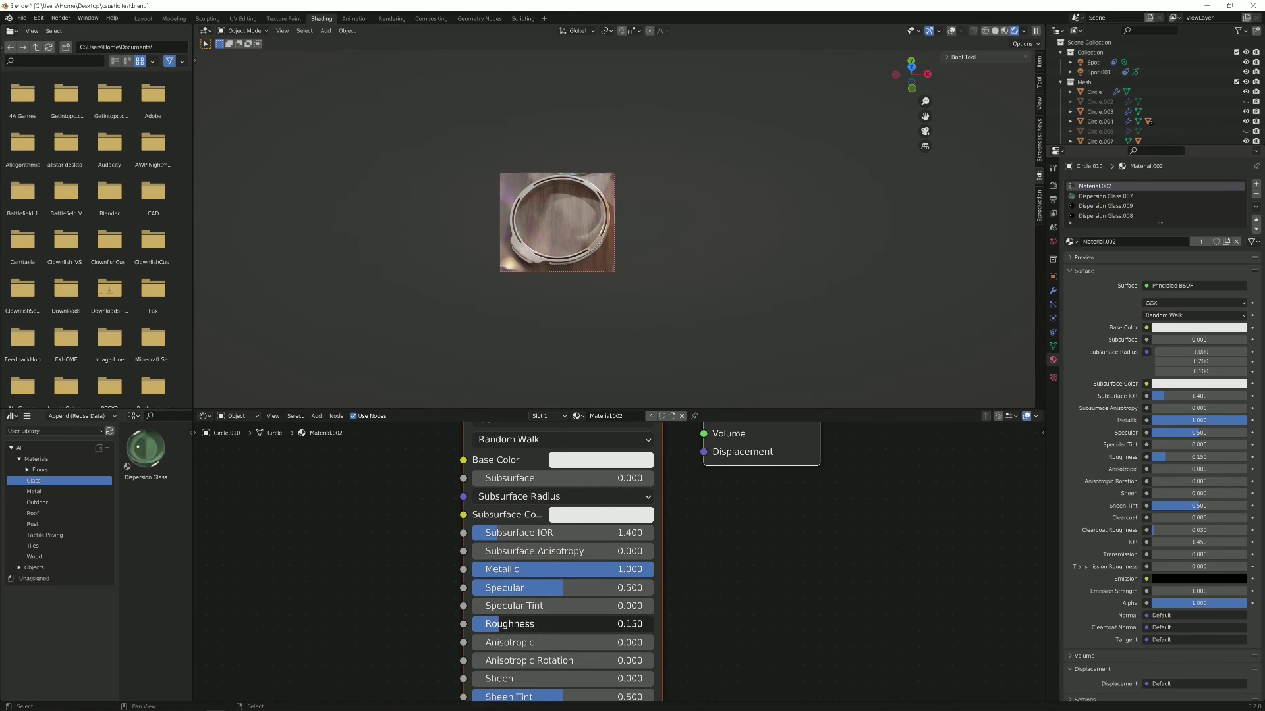
left_click_drag(551, 616, 649, 617)
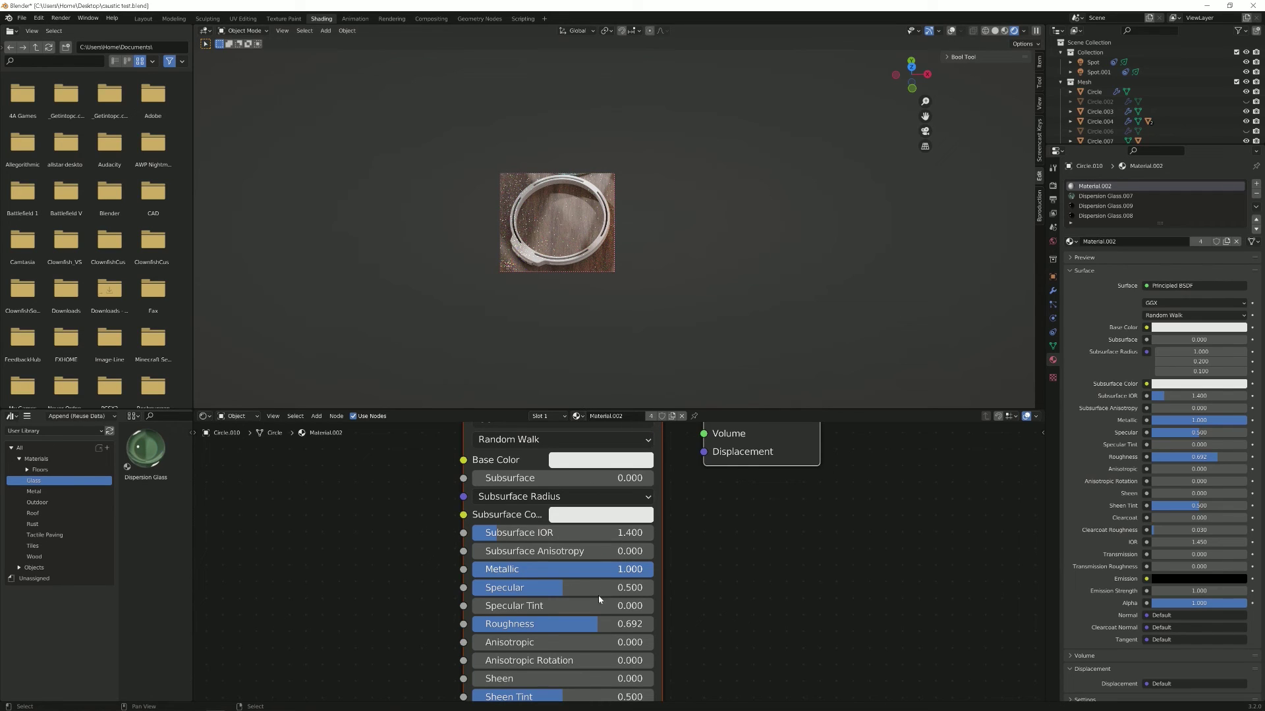
left_click_drag(592, 620, 495, 621)
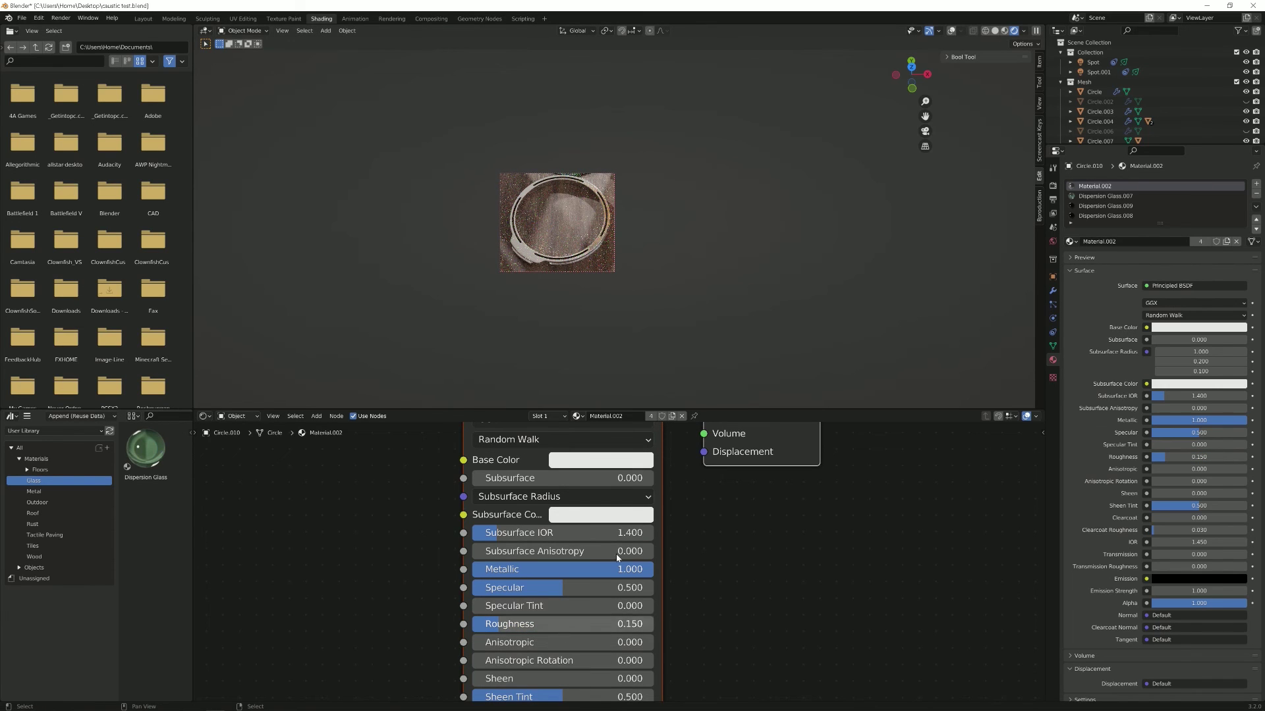
Step: Switch the viewport to solid shading and orbit around the whole still life
left_click(998, 31)
scroll(618, 296, "down", 3)
scroll(619, 295, "up", 2)
mouse_move(619, 295)
middle_mouse_down()
mouse_move(684, 241)
mouse_move(798, 241)
mouse_move(579, 246)
mouse_move(592, 283)
mouse_move(748, 277)
middle_mouse_up()
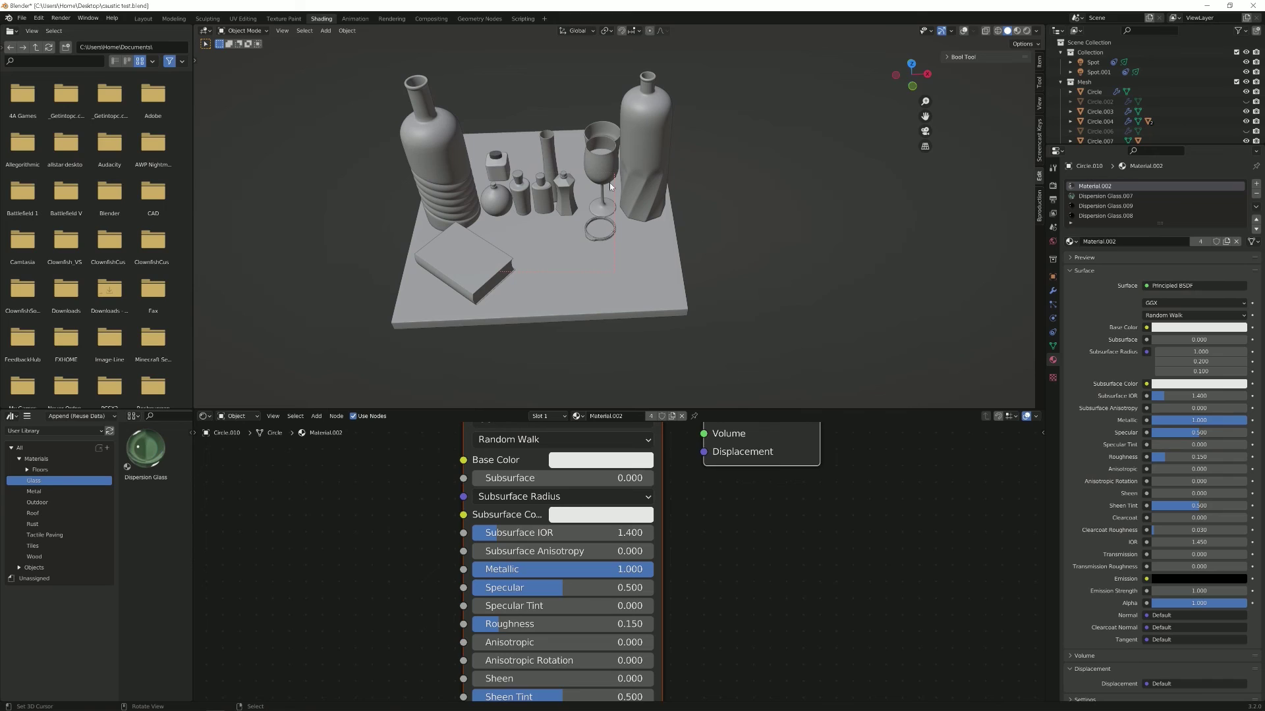
Step: Save the file, then orbit from a near top-down view to a low frontal angle on the bottles
key("ctrl+s")
middle_click_drag(594, 196, 621, 172)
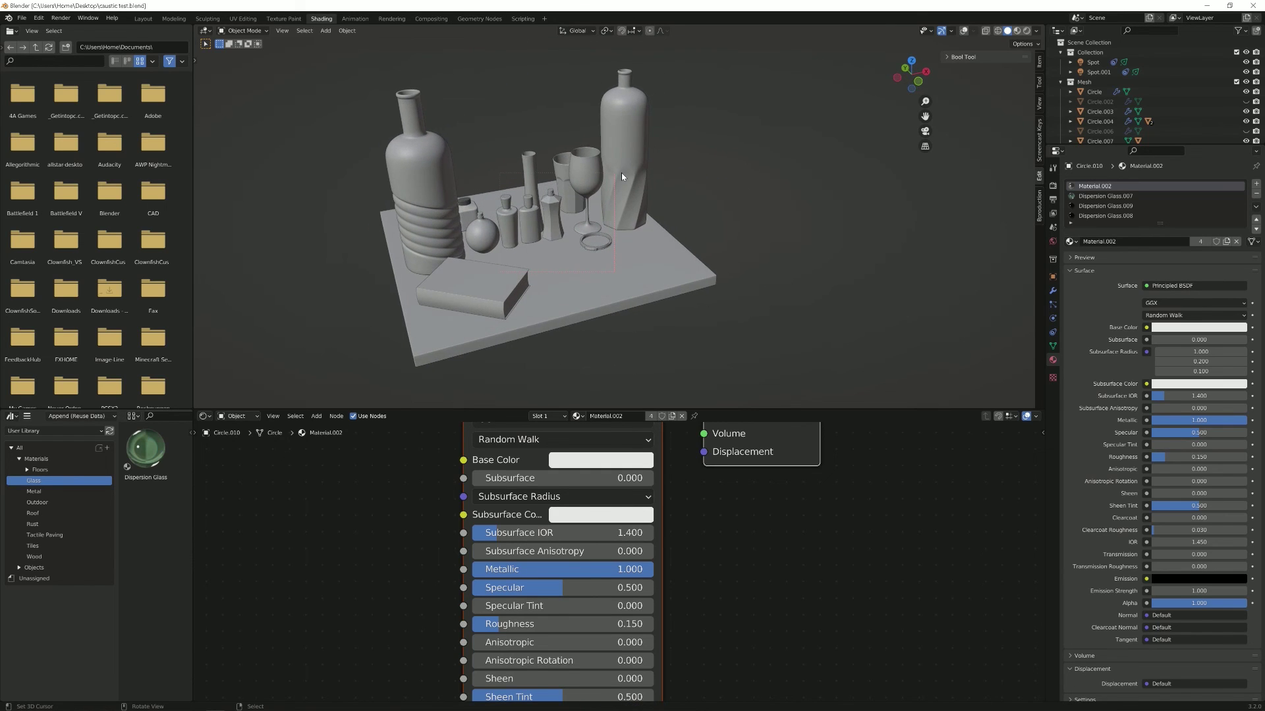
middle_click_drag(716, 255, 695, 250)
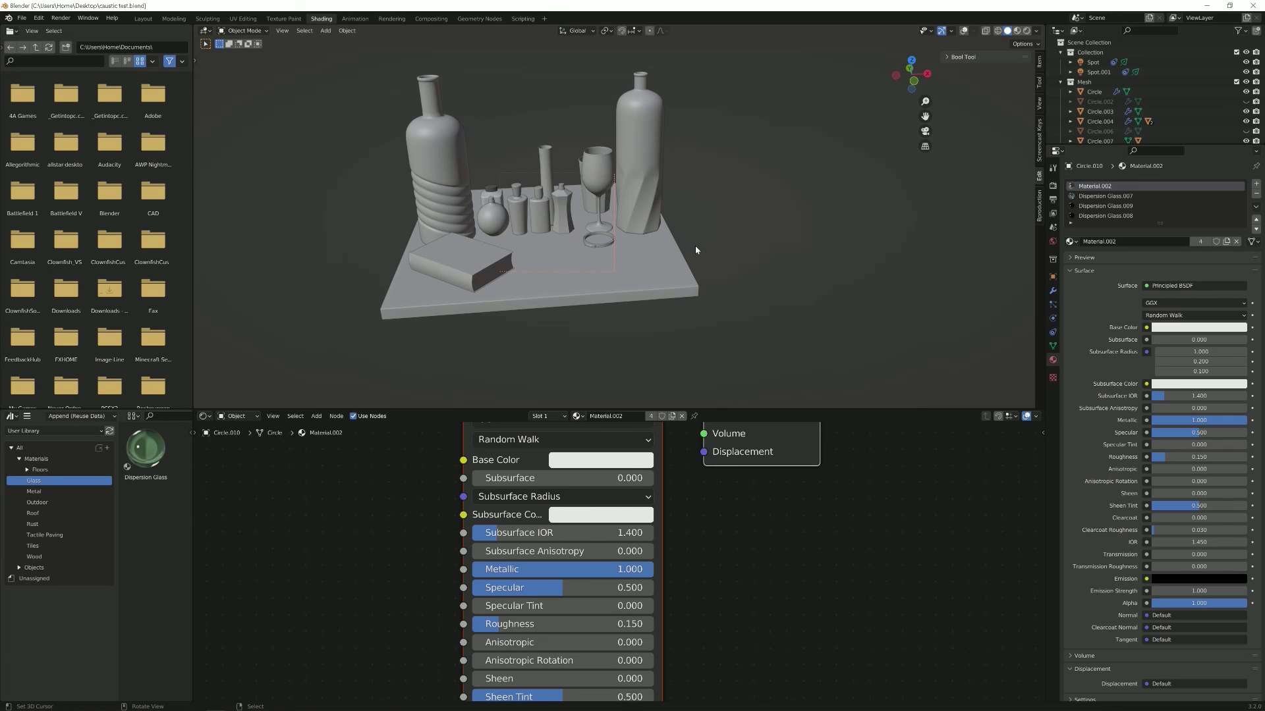
middle_click_drag(696, 251, 702, 202)
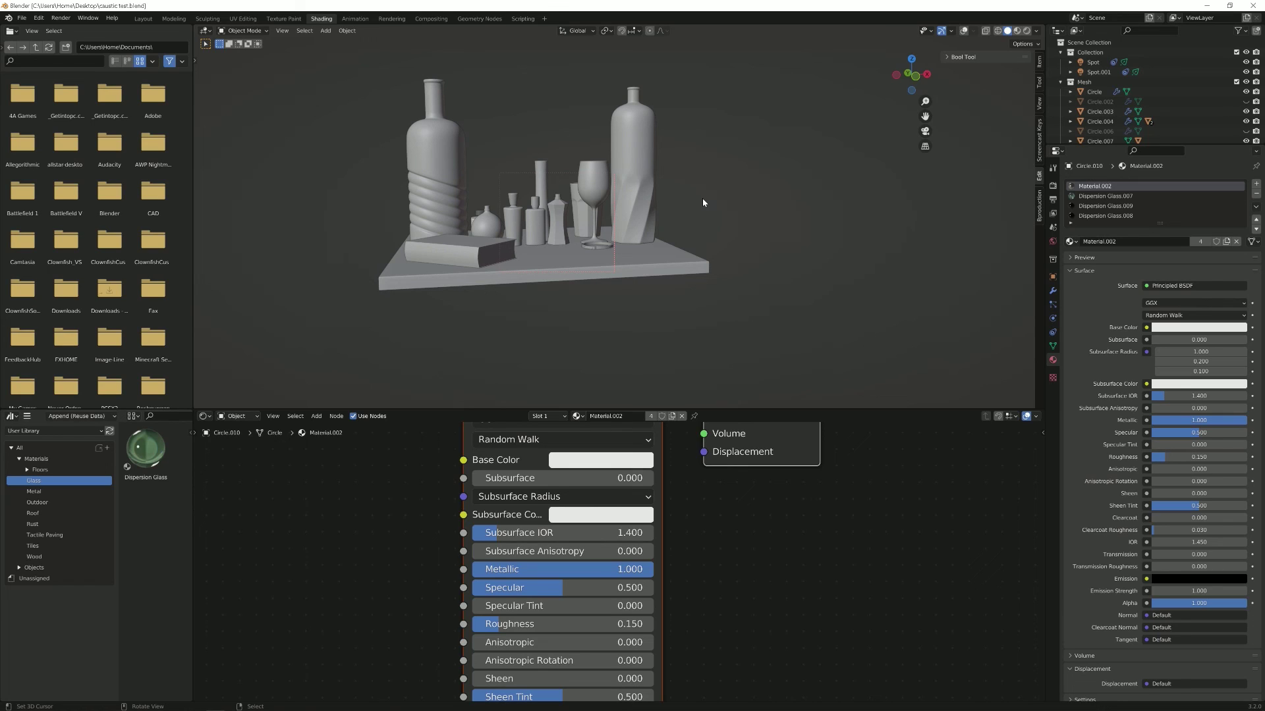
mouse_move(693, 204)
middle_mouse_down()
mouse_move(671, 204)
mouse_move(690, 202)
middle_mouse_up()
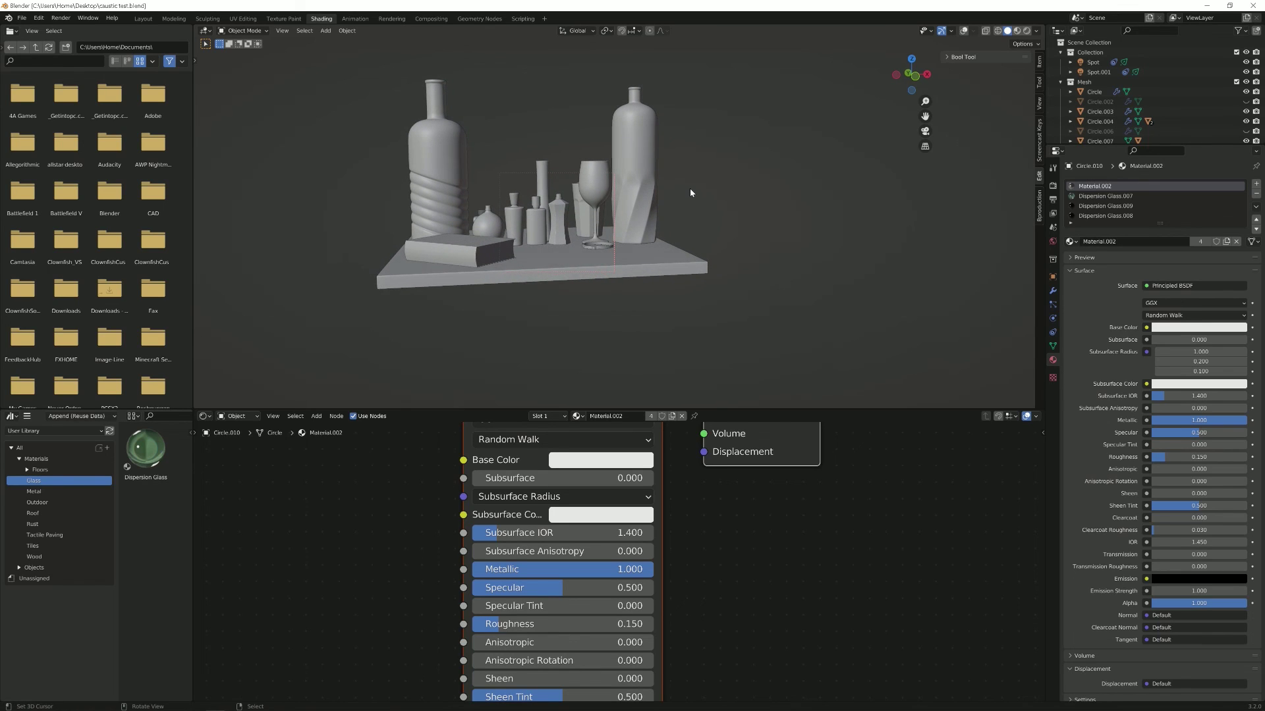